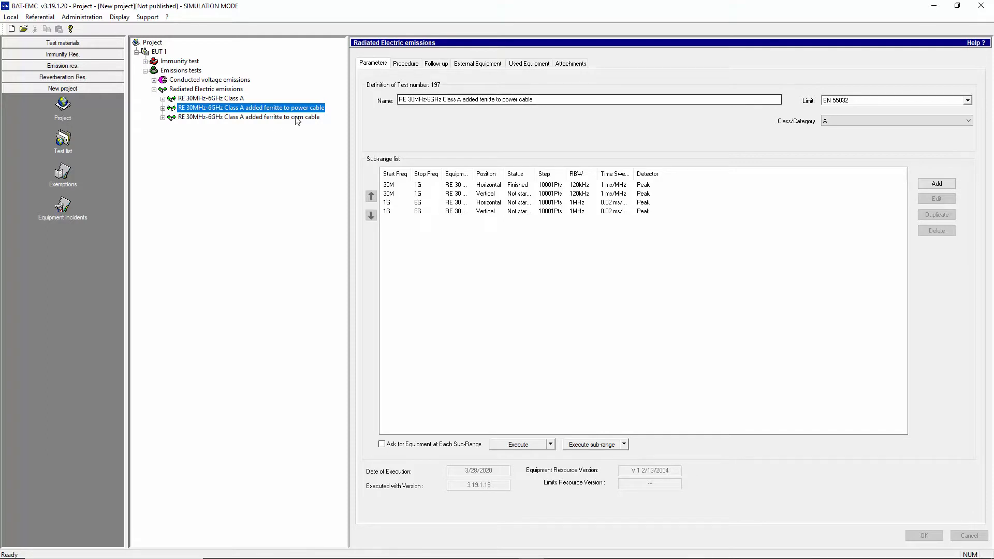
Duplicate the RE 30MHz-6GHz Class A radiated emissions test and rename the copy RE 30MHz-6GHz Class A prescan only
{"action": "left_click", "coordinate": [223, 118]}
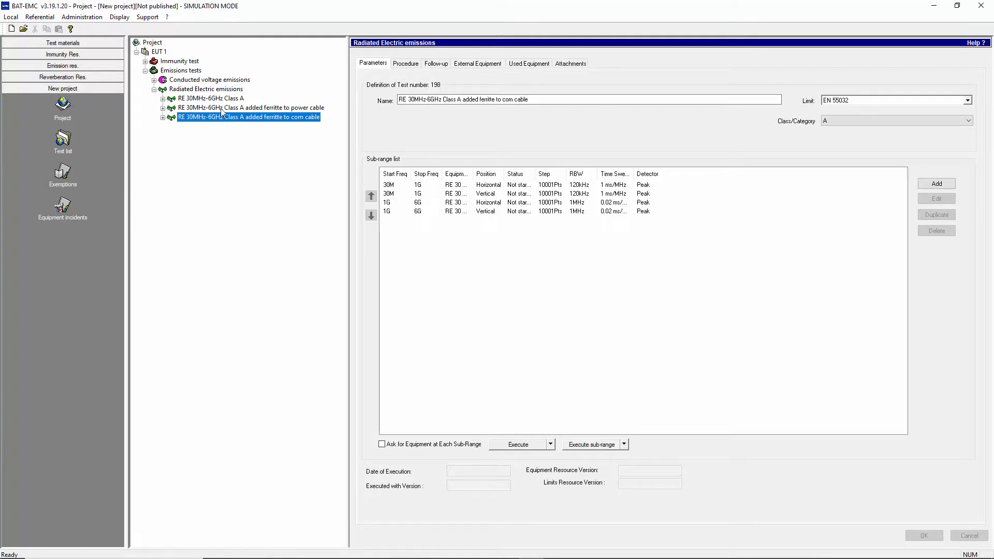
{"action": "right_click", "coordinate": [226, 101]}
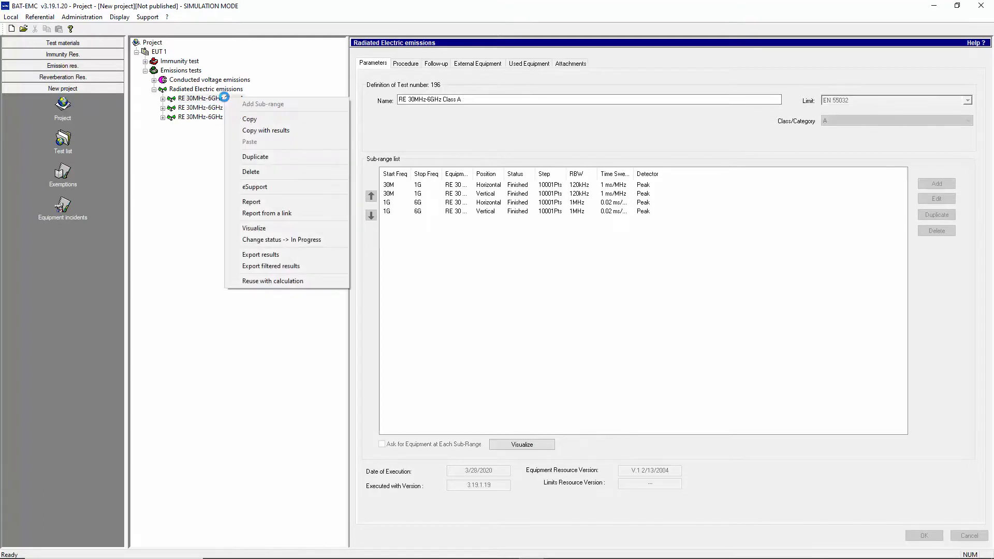
{"action": "left_click", "coordinate": [265, 156]}
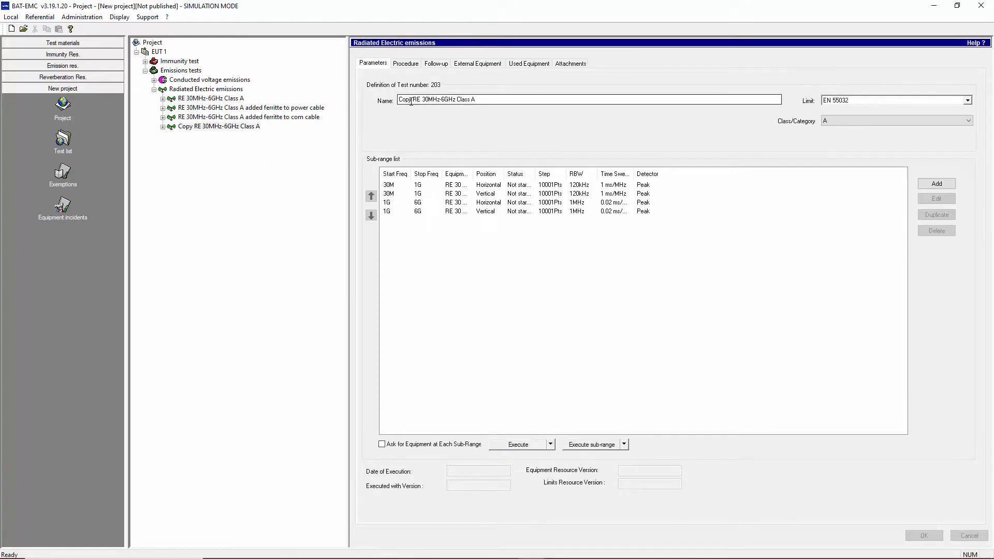
{"action": "left_click_drag", "start_coordinate": [414, 101], "coordinate": [397, 101]}
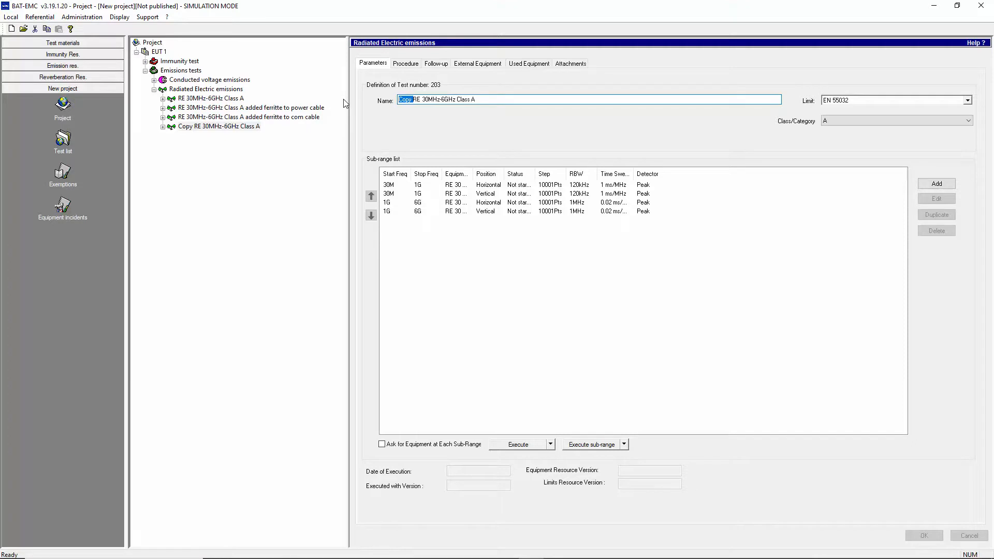
{"action": "key", "text": "BackSpace"}
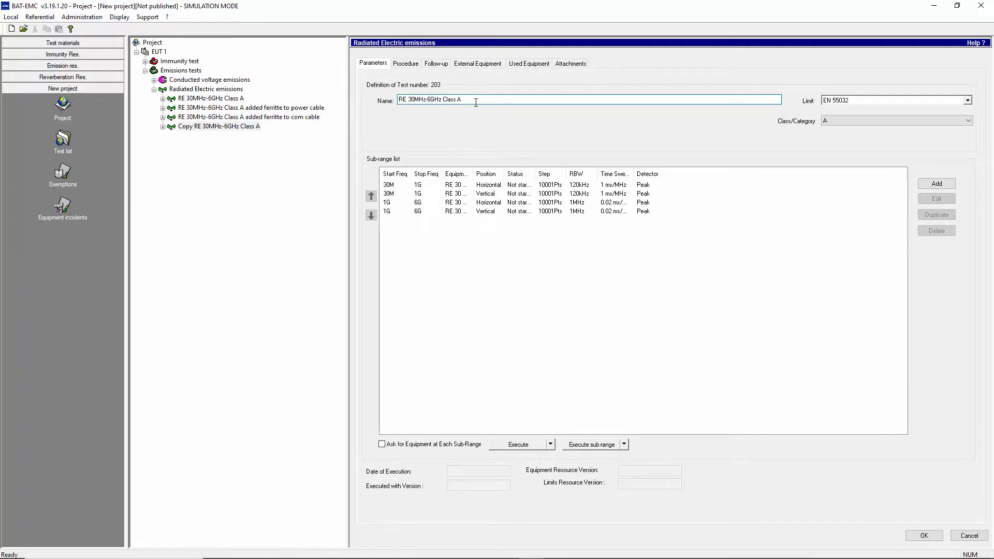
{"action": "type", "text": "prescan only"}
{"action": "left_click", "coordinate": [936, 537]}
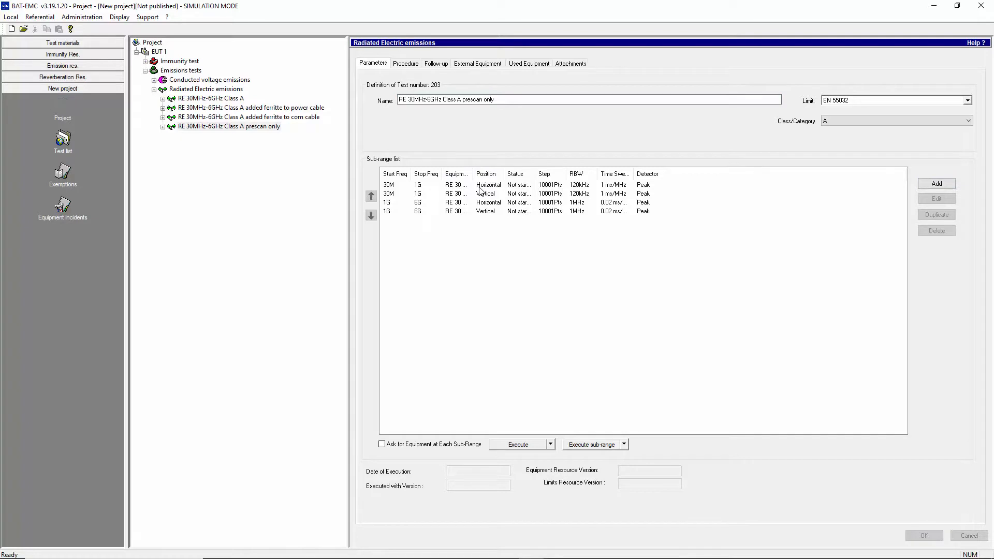
Examine the prescan, data reduction and final measure settings in the procedure of the new test's 30MHz-1GHz Horizontal sub-range
{"action": "left_click", "coordinate": [479, 186]}
{"action": "double_click", "coordinate": [479, 185]}
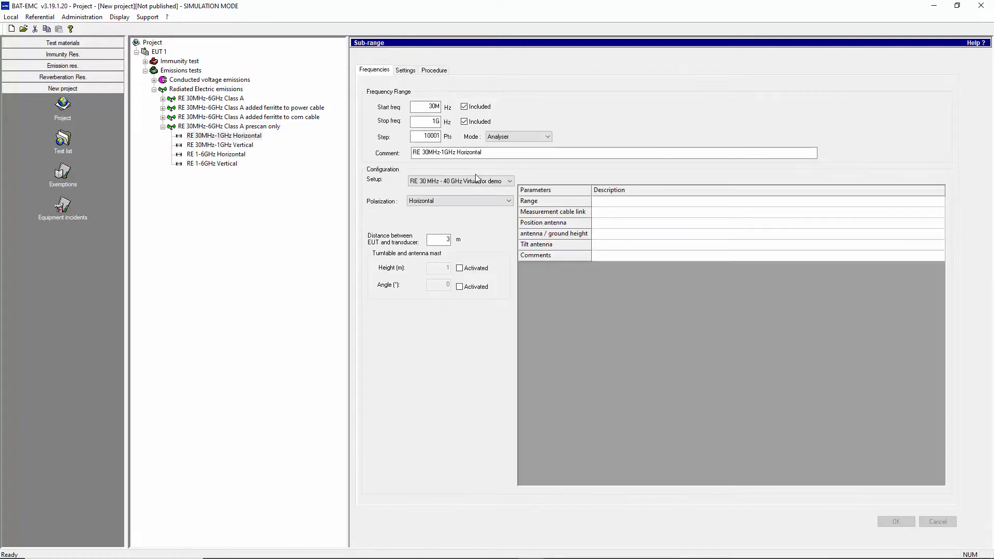
{"action": "left_click", "coordinate": [438, 72]}
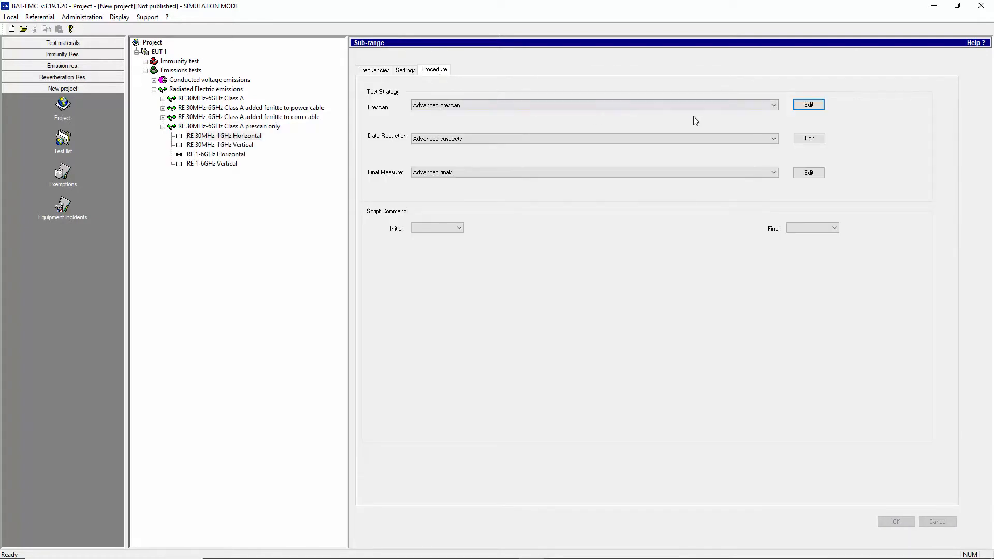
{"action": "left_click", "coordinate": [817, 108]}
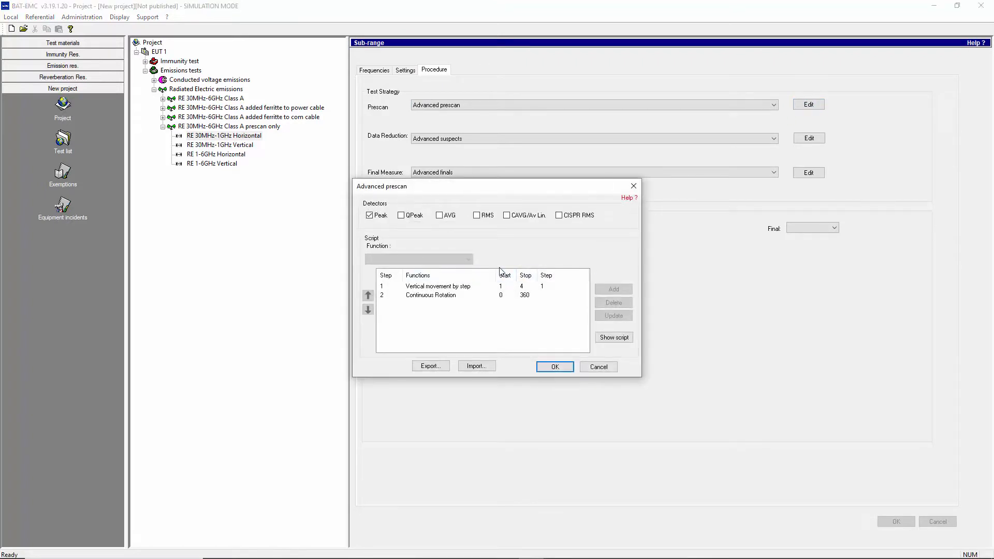
{"action": "left_click", "coordinate": [554, 367]}
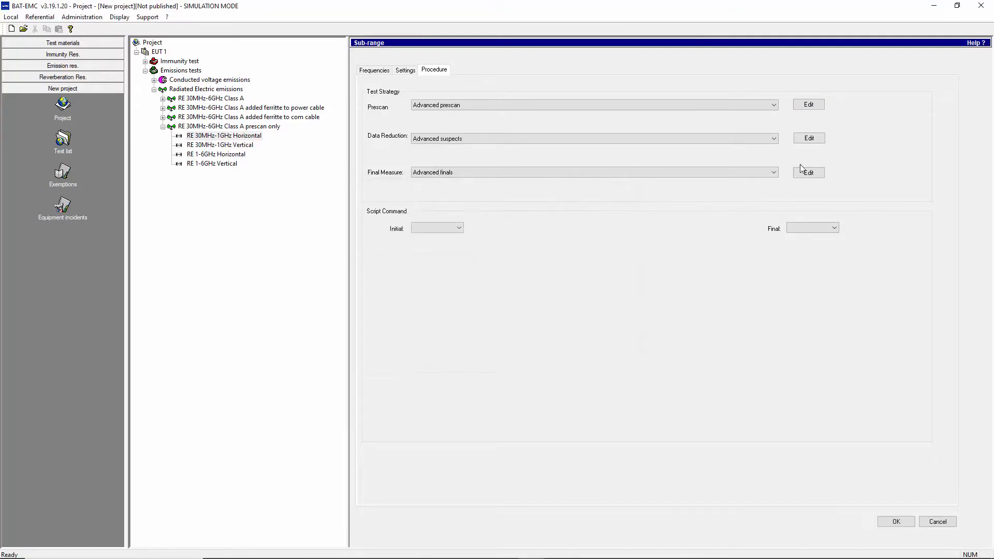
{"action": "left_click", "coordinate": [809, 138]}
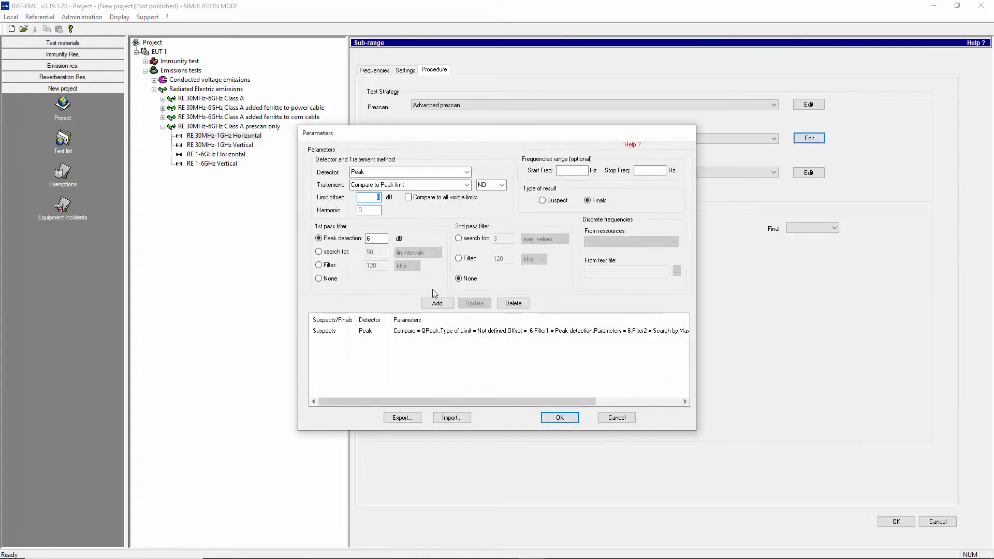
{"action": "left_click", "coordinate": [450, 332]}
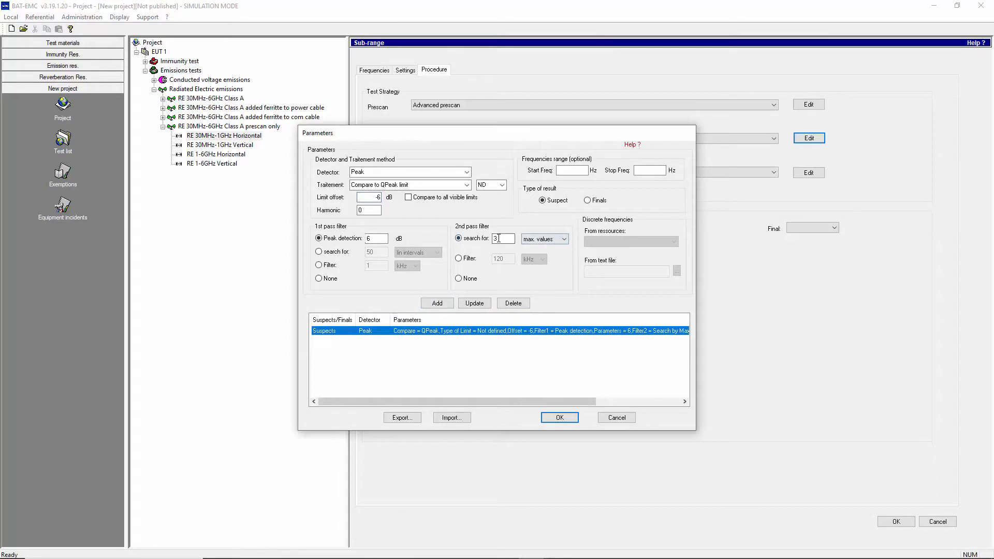
{"action": "left_click", "coordinate": [560, 418]}
{"action": "left_click", "coordinate": [808, 173]}
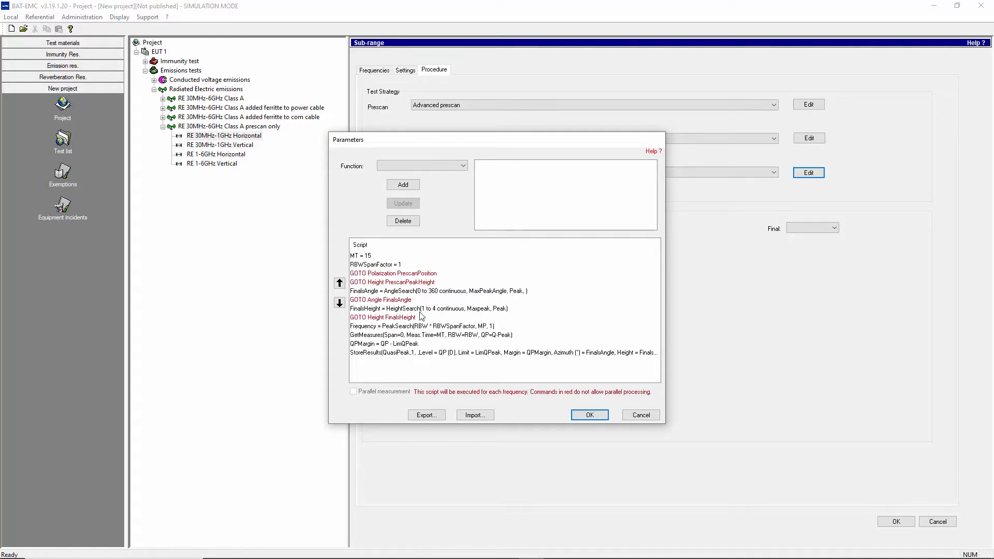
{"action": "left_click", "coordinate": [640, 415]}
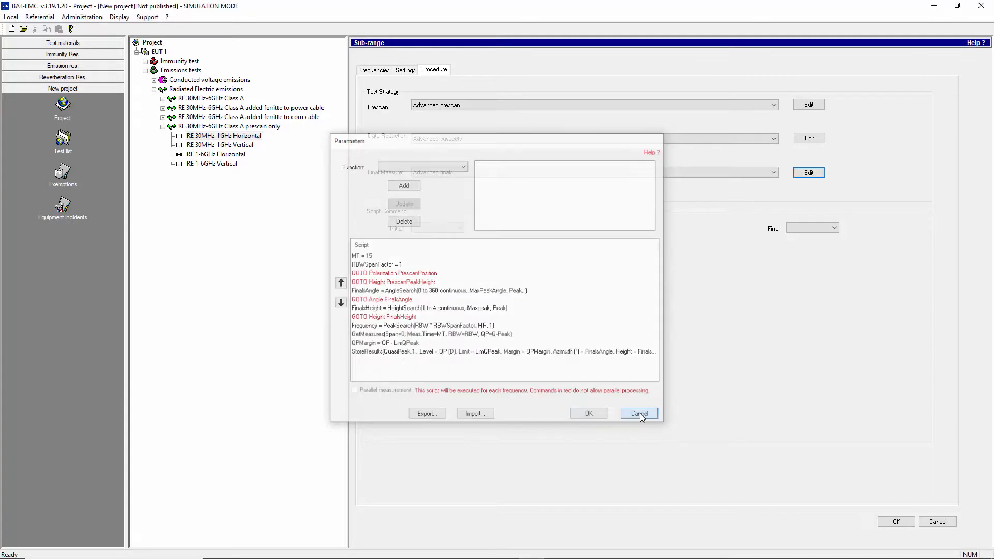
Set the final measure of the prescan-only test's RE 30MHz-1GHz Horizontal sub-range to blank and save it
{"action": "left_click", "coordinate": [773, 173]}
{"action": "left_click", "coordinate": [741, 183]}
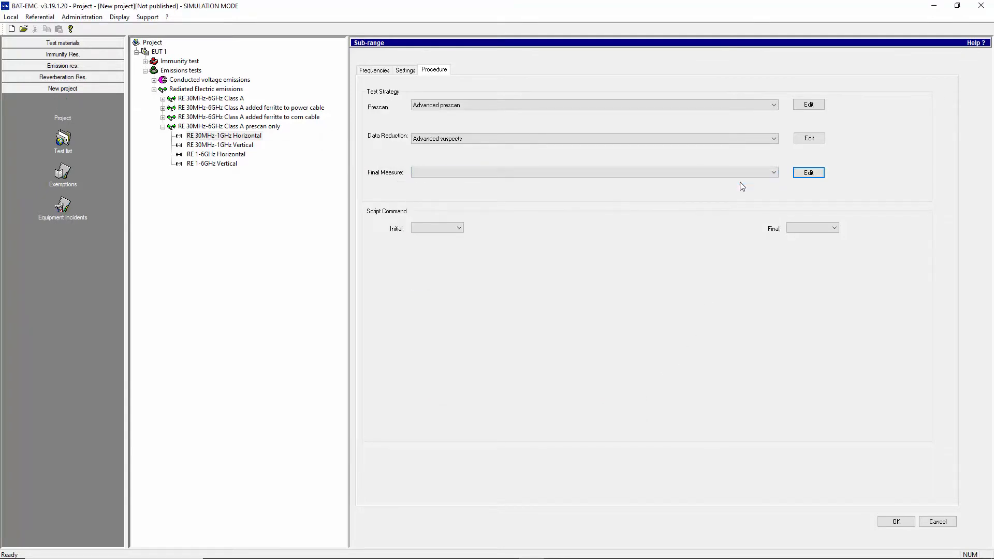
{"action": "left_click", "coordinate": [888, 525]}
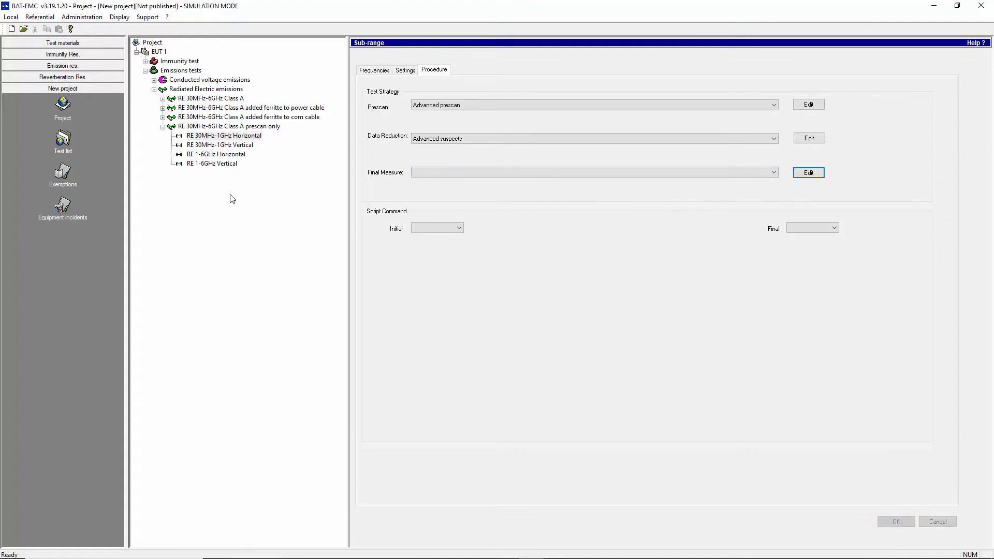
Set the final measure in the procedure of the RE 30MHz-1GHz Vertical sub-range to blank and save it
{"action": "left_click", "coordinate": [228, 145]}
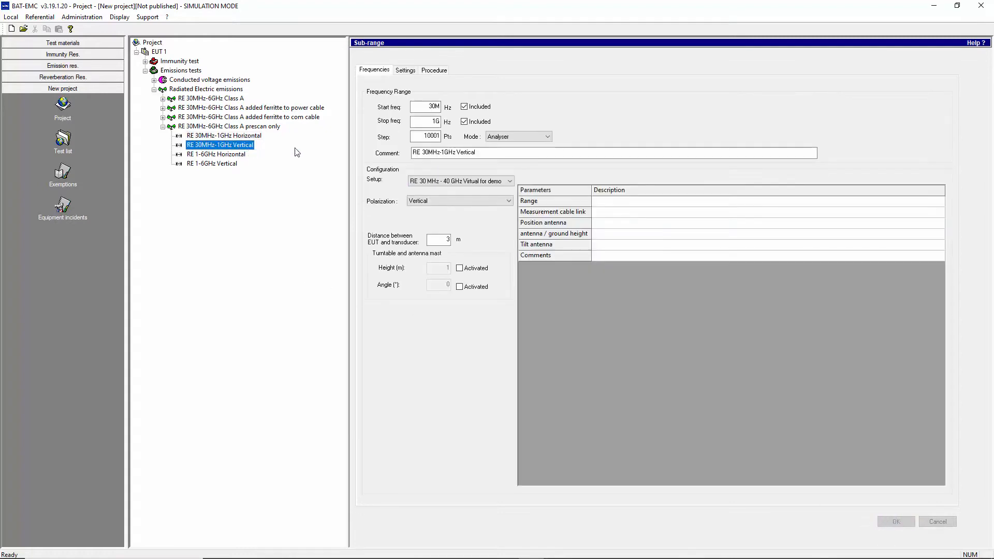
{"action": "left_click", "coordinate": [433, 71]}
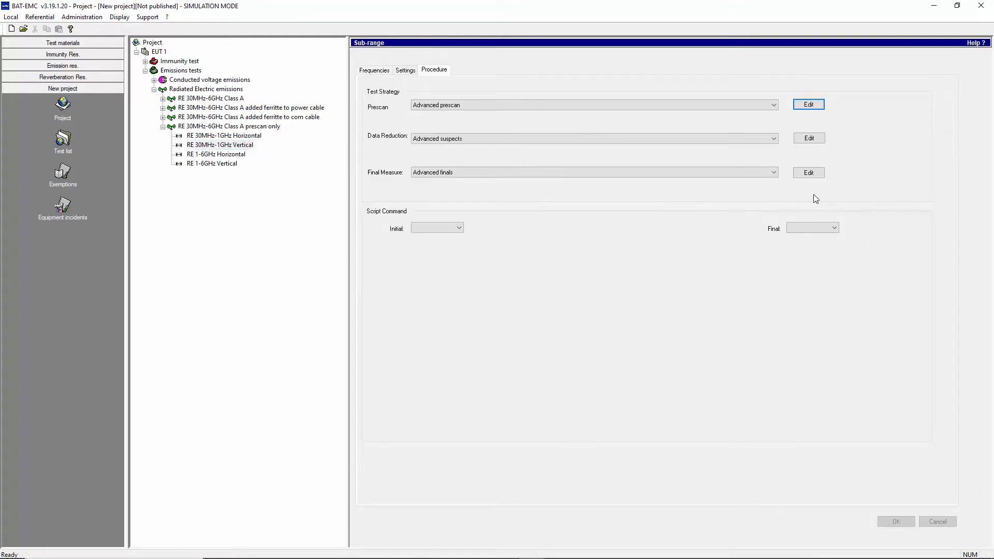
{"action": "left_click", "coordinate": [774, 172]}
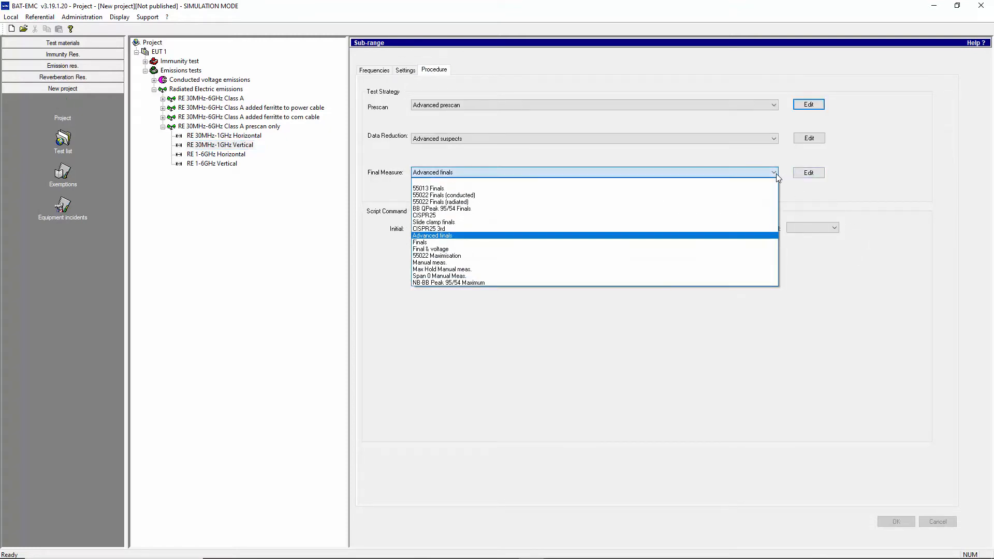
{"action": "left_click", "coordinate": [768, 181]}
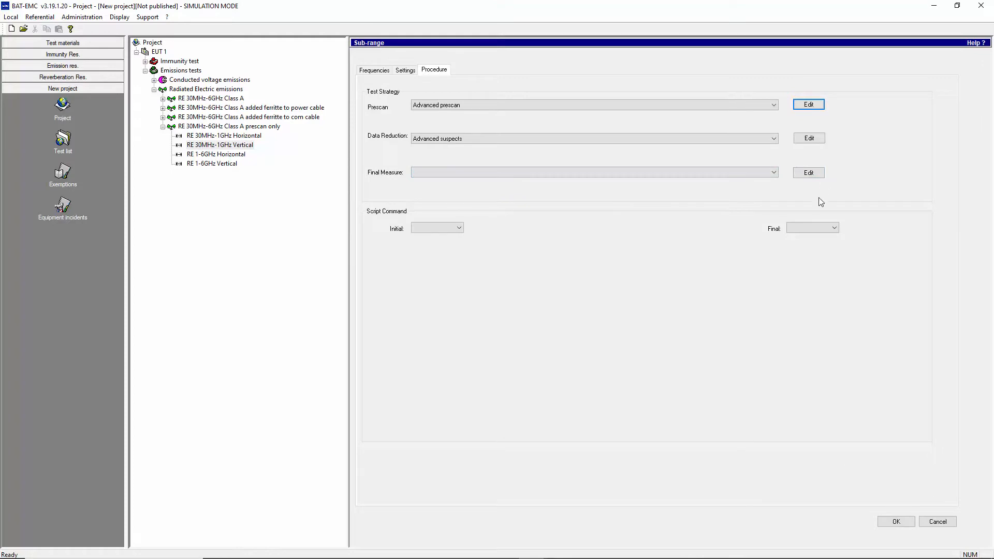
{"action": "left_click", "coordinate": [902, 522]}
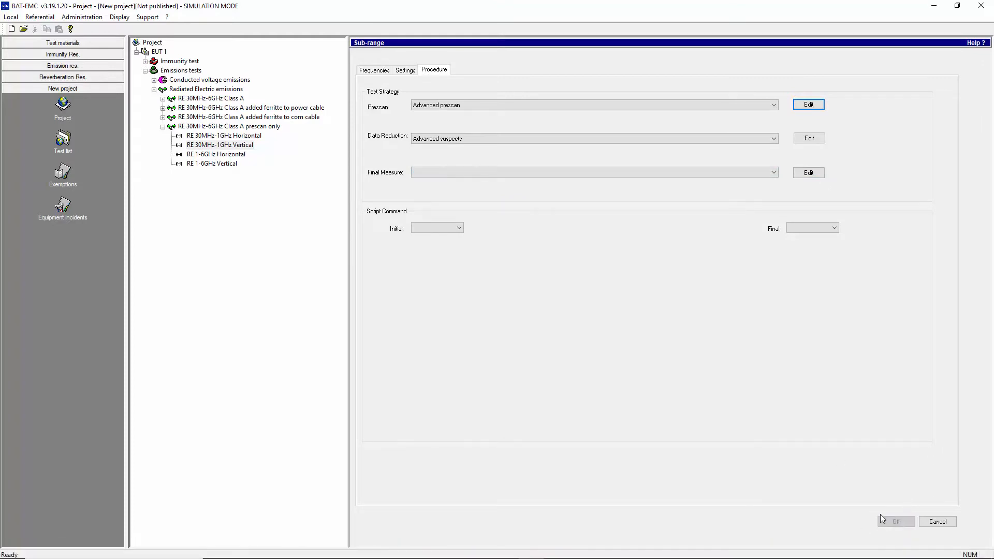
Review the final measure script of the RE 1-6GHz Horizontal sub-range, then set its final measure to blank and save
{"action": "left_click", "coordinate": [244, 156]}
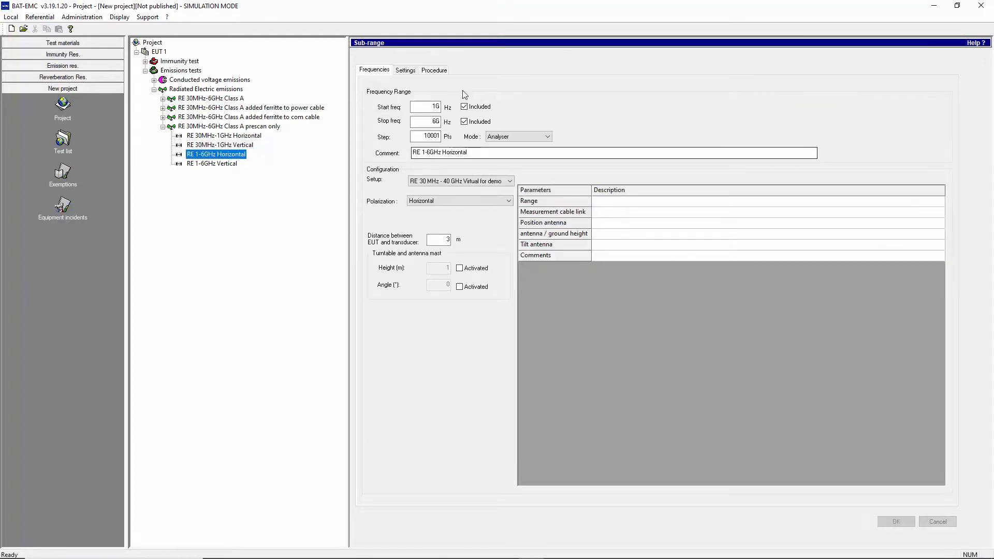
{"action": "left_click", "coordinate": [439, 71]}
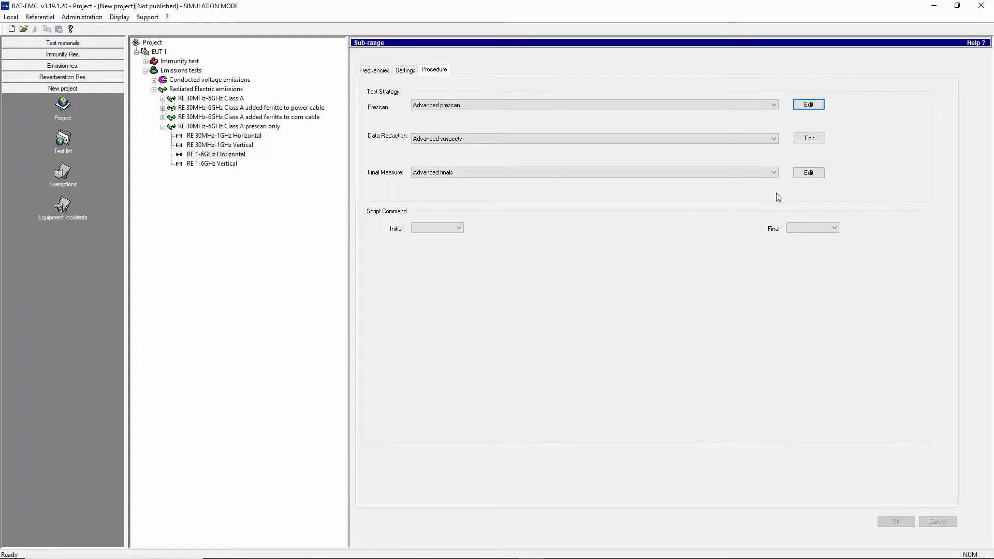
{"action": "left_click", "coordinate": [806, 174]}
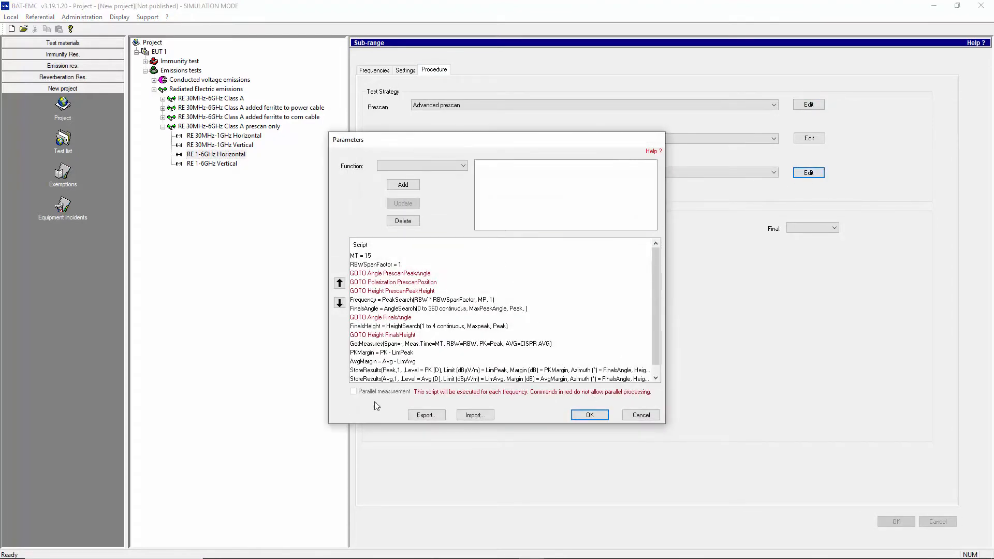
{"action": "left_click", "coordinate": [630, 418]}
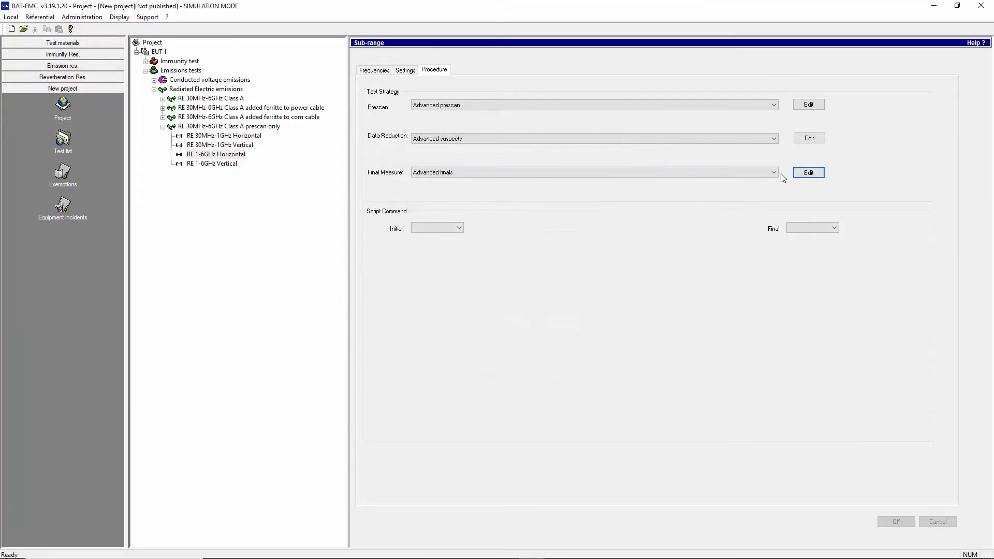
{"action": "left_click", "coordinate": [774, 173]}
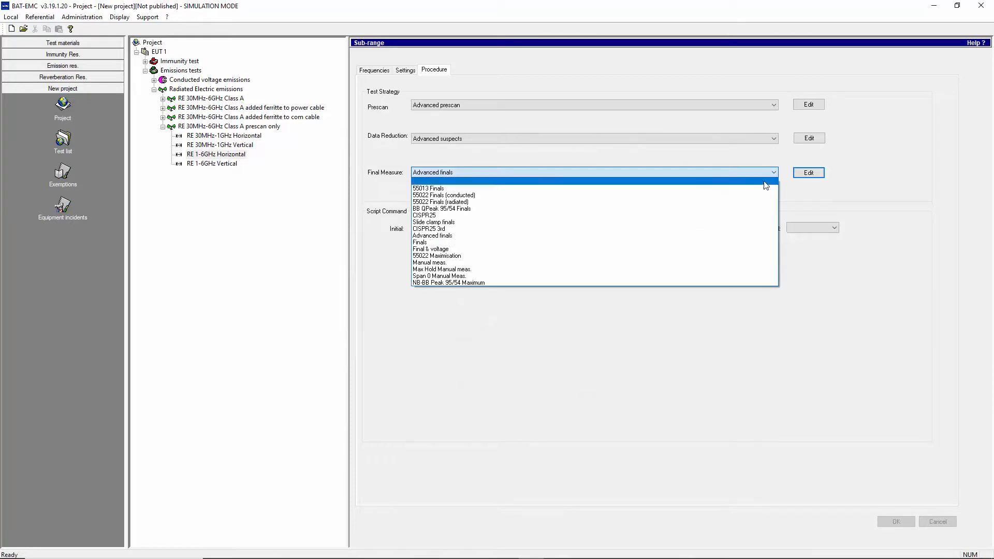
{"action": "left_click", "coordinate": [764, 182]}
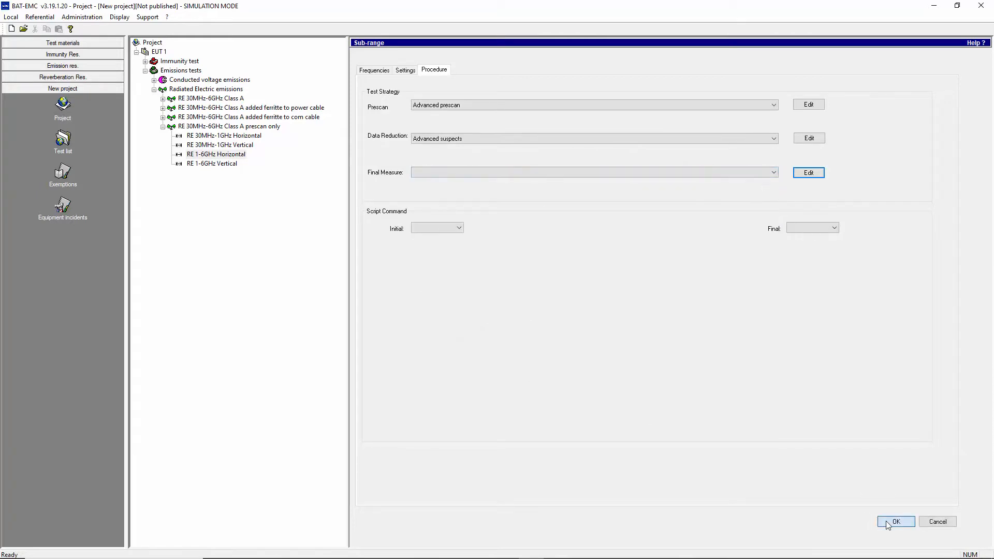
{"action": "left_click", "coordinate": [894, 521]}
Review the final measure script of the RE 1-6GHz Vertical sub-range, then set its final measure to blank and save
{"action": "left_click", "coordinate": [222, 165]}
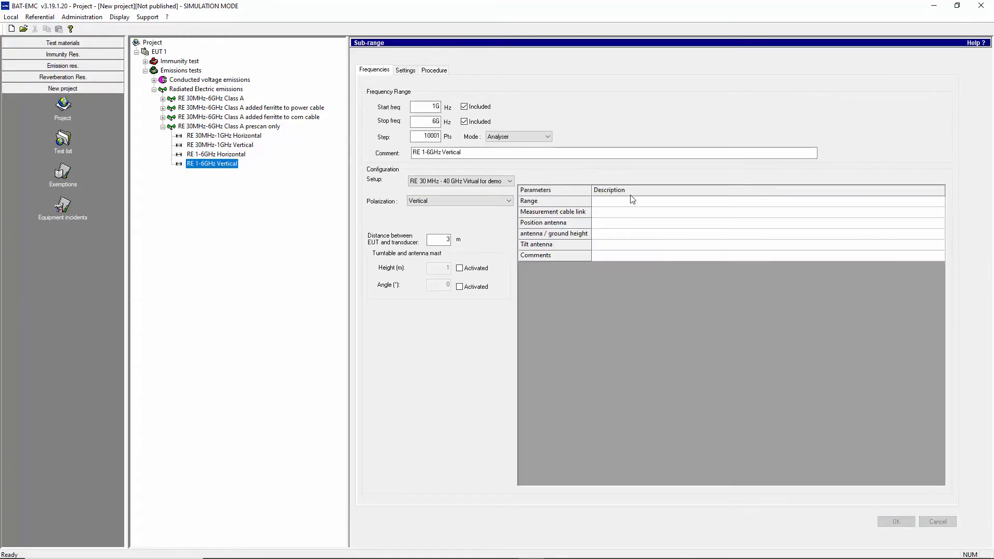
{"action": "left_click", "coordinate": [444, 71]}
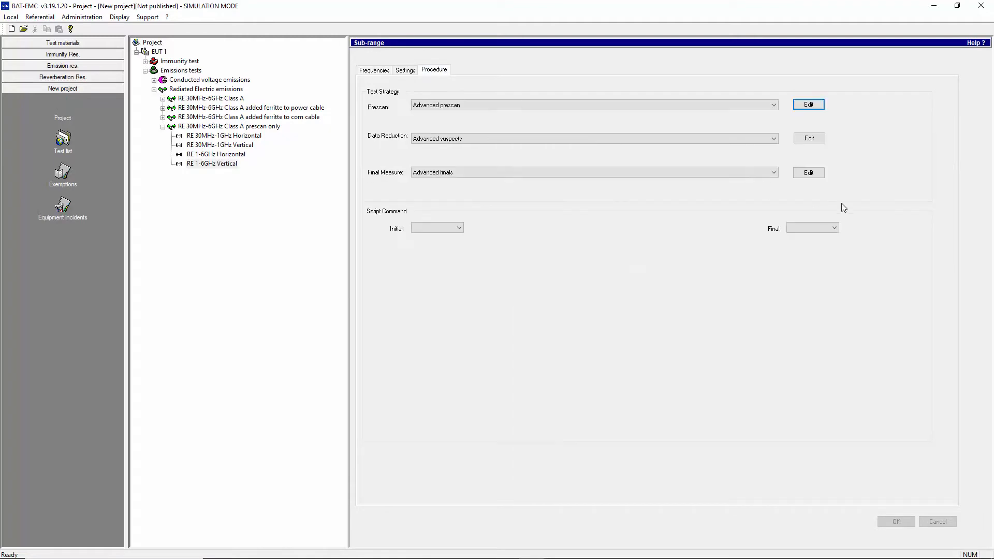
{"action": "left_click", "coordinate": [804, 178]}
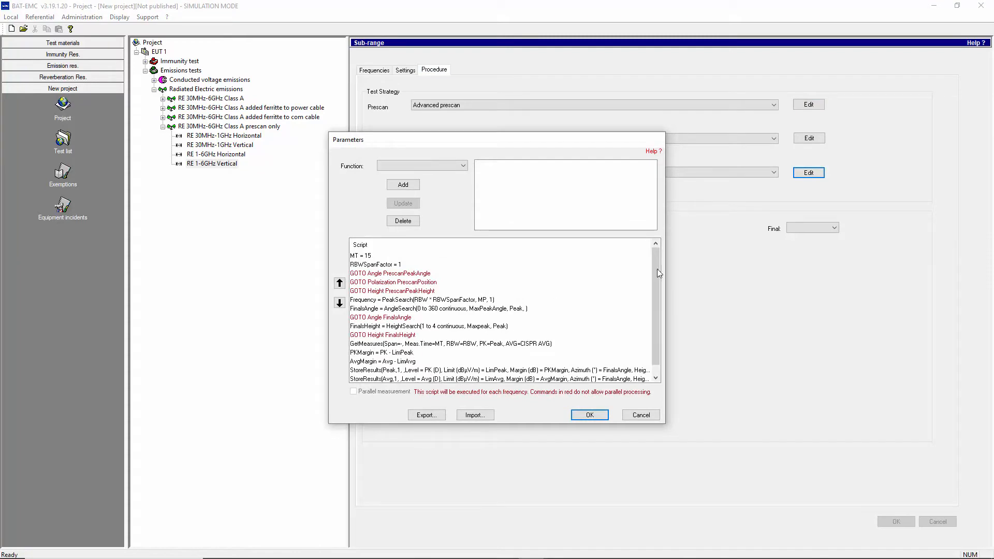
{"action": "left_click_drag", "start_coordinate": [656, 270], "coordinate": [660, 247]}
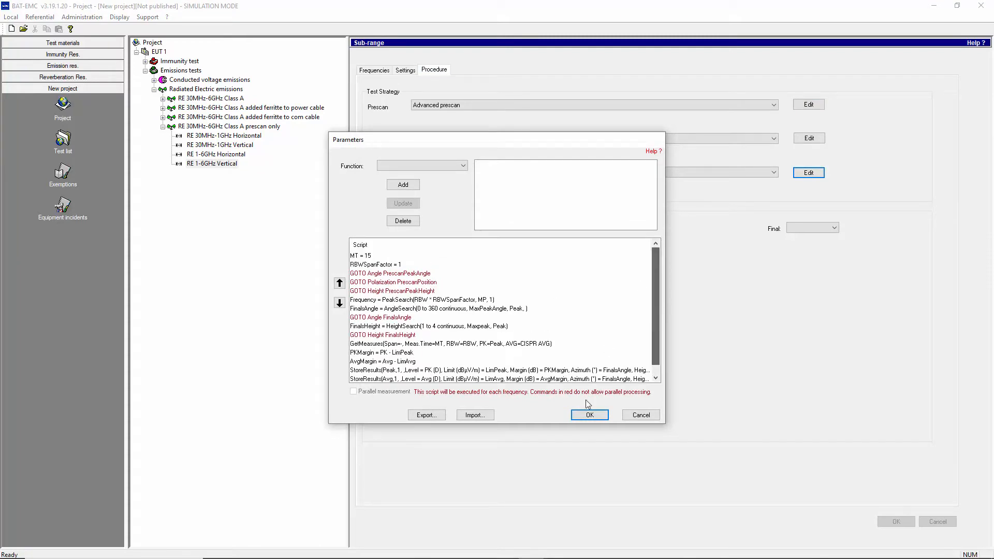
{"action": "left_click", "coordinate": [642, 416]}
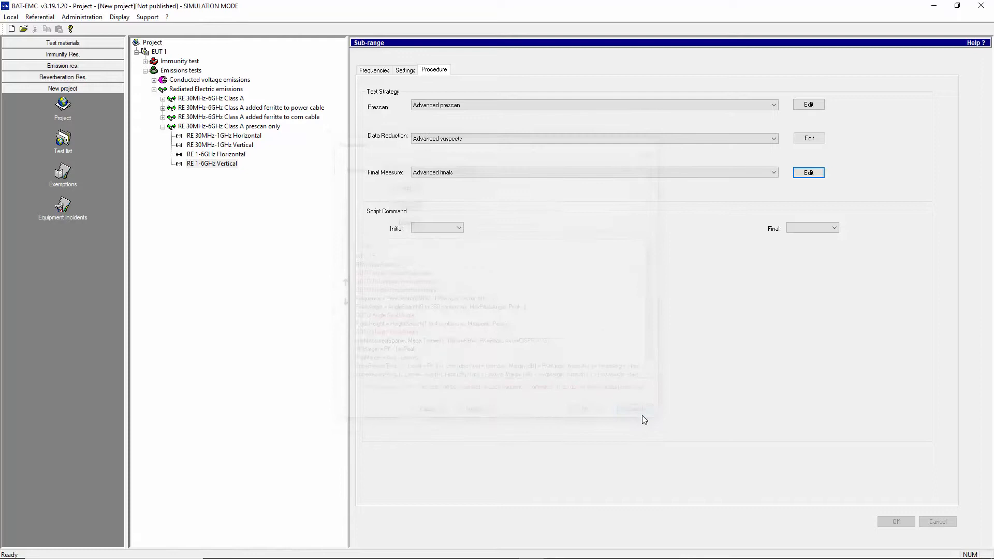
{"action": "left_click", "coordinate": [772, 175]}
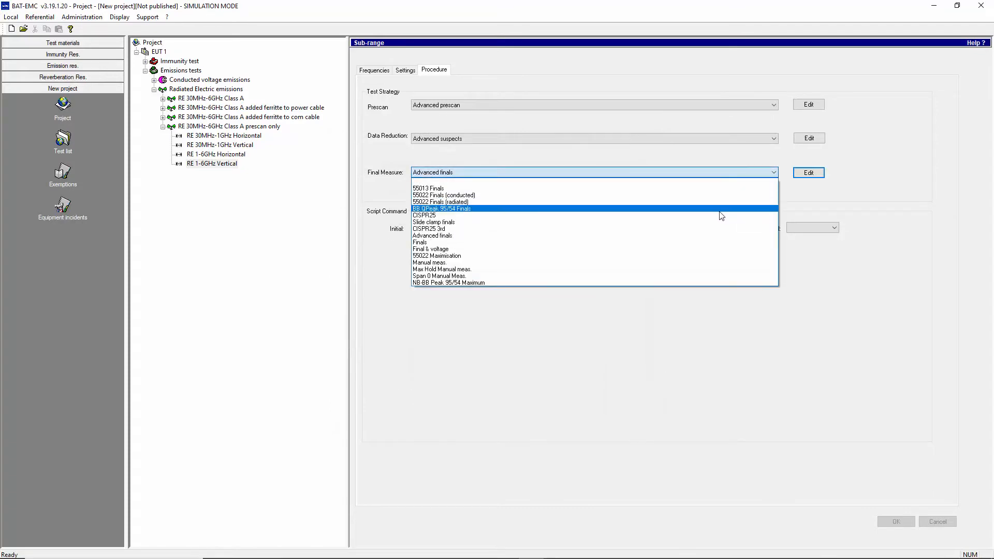
{"action": "left_click", "coordinate": [695, 182]}
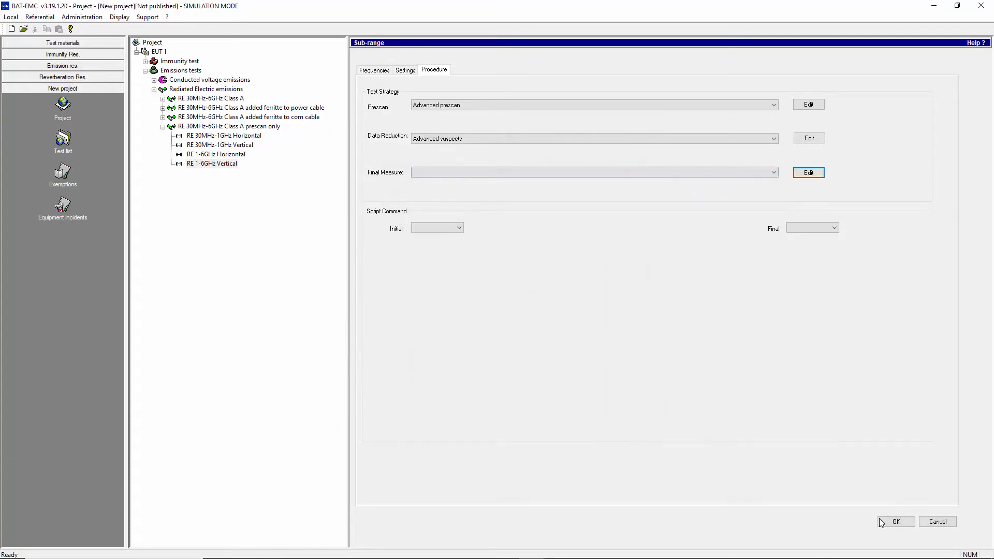
{"action": "left_click", "coordinate": [881, 522]}
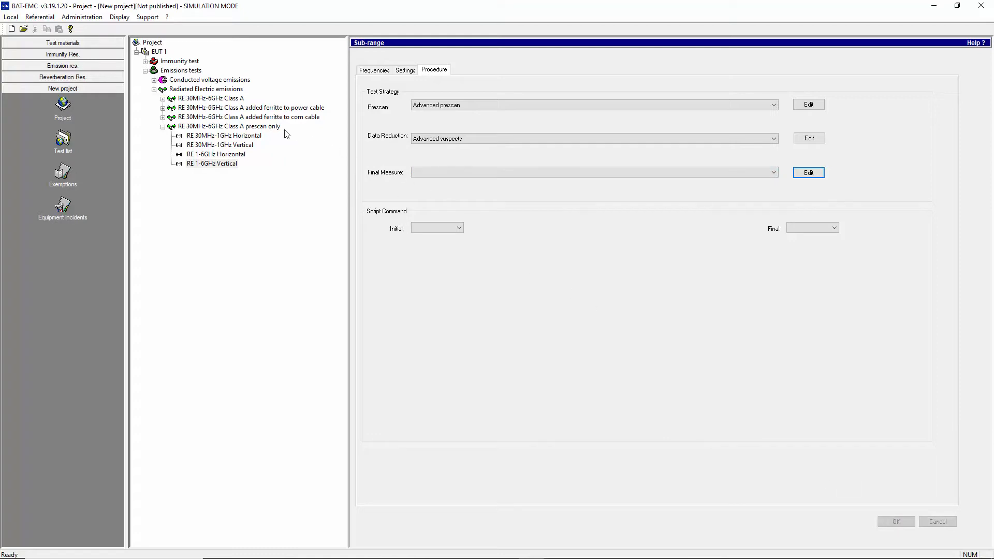
Execute the RE 30MHz-6GHz Class A prescan only test, accepting the RE 30 MHz - 40 GHz Virtual for demo equipment setup
{"action": "left_click", "coordinate": [270, 129]}
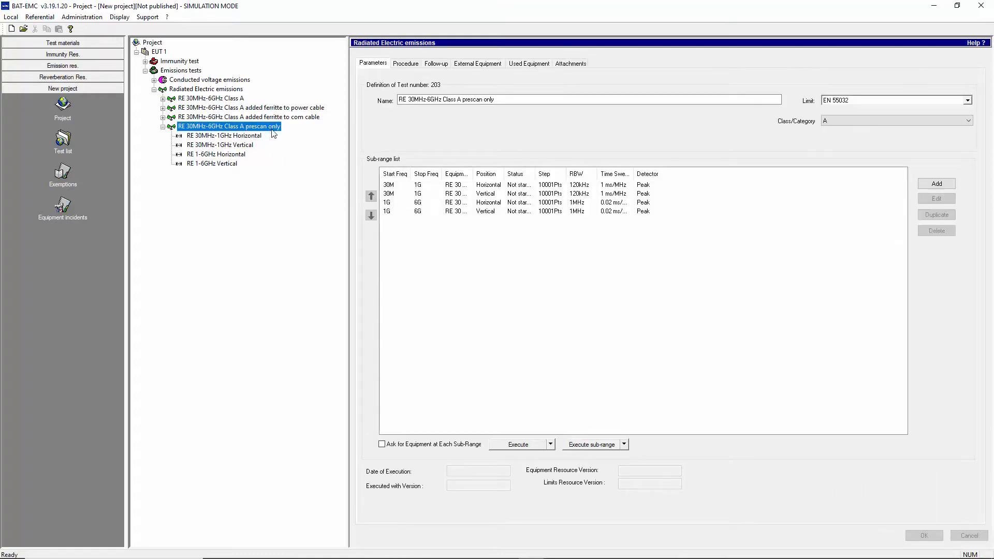
{"action": "left_click", "coordinate": [512, 445]}
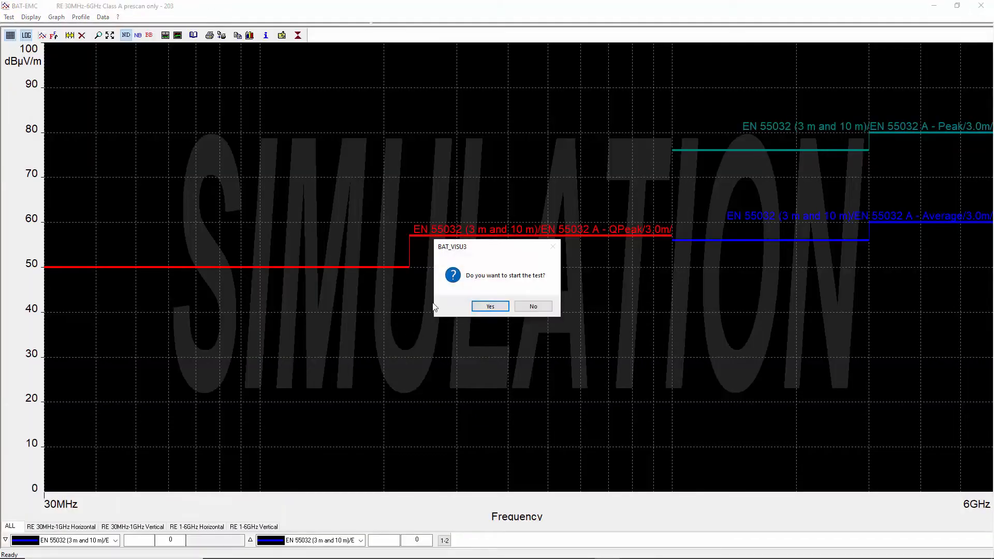
{"action": "left_click", "coordinate": [489, 306]}
{"action": "left_click", "coordinate": [491, 323]}
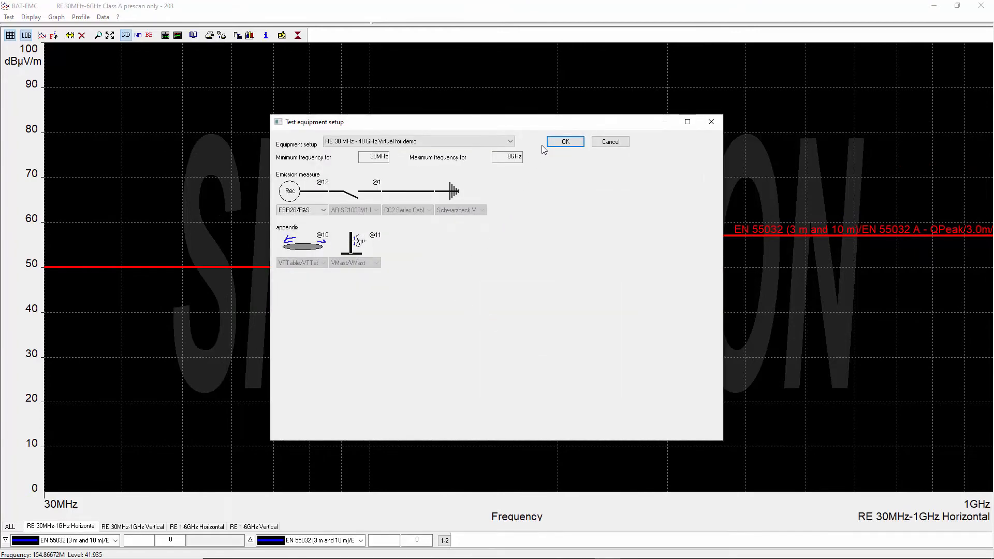
{"action": "left_click", "coordinate": [565, 142]}
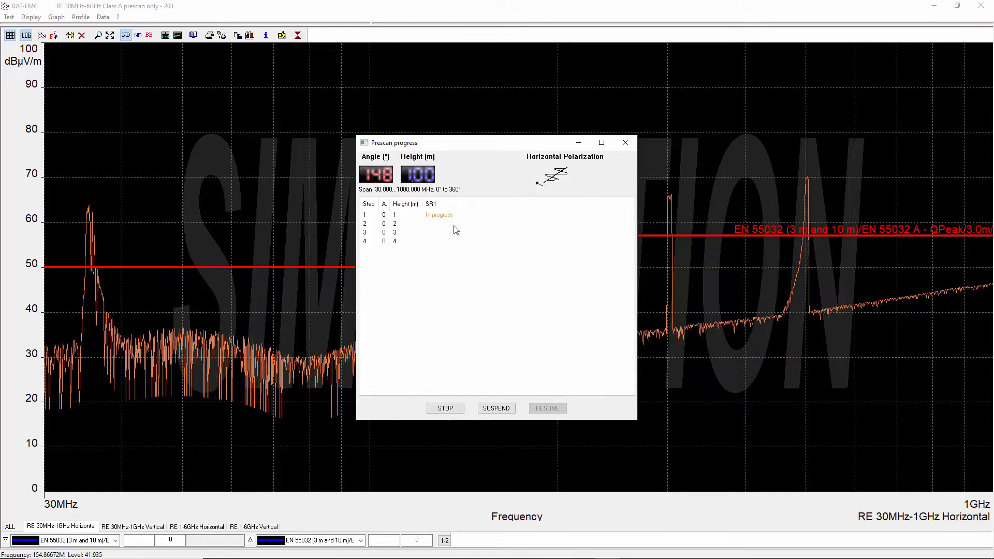
Stop the running prescan and exit the test window without ending the test
{"action": "left_click", "coordinate": [444, 408]}
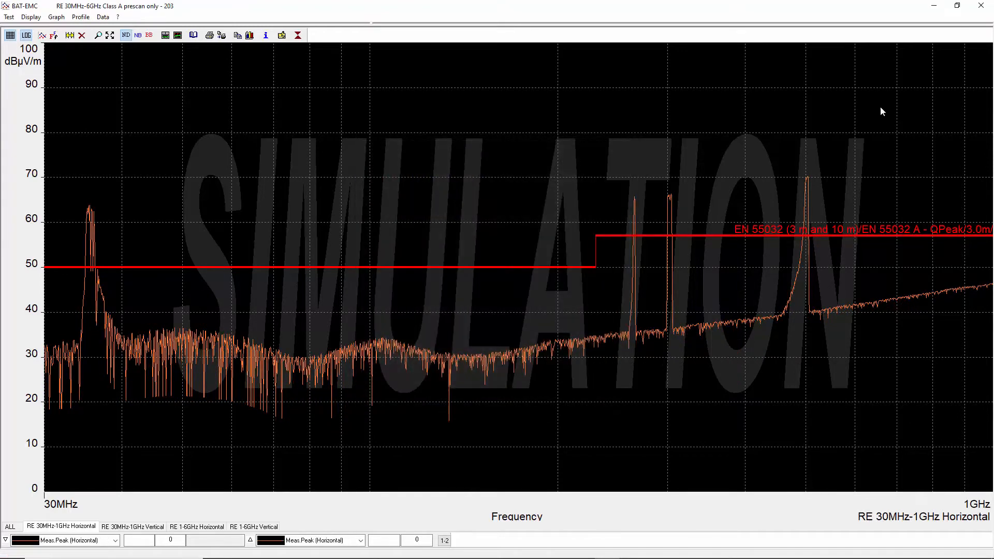
{"action": "left_click", "coordinate": [980, 4]}
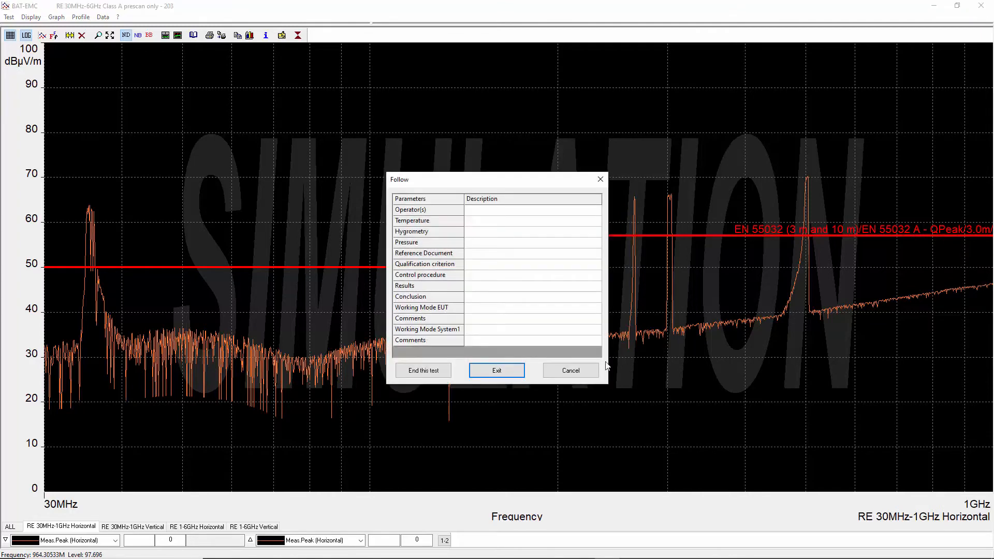
{"action": "left_click", "coordinate": [509, 370]}
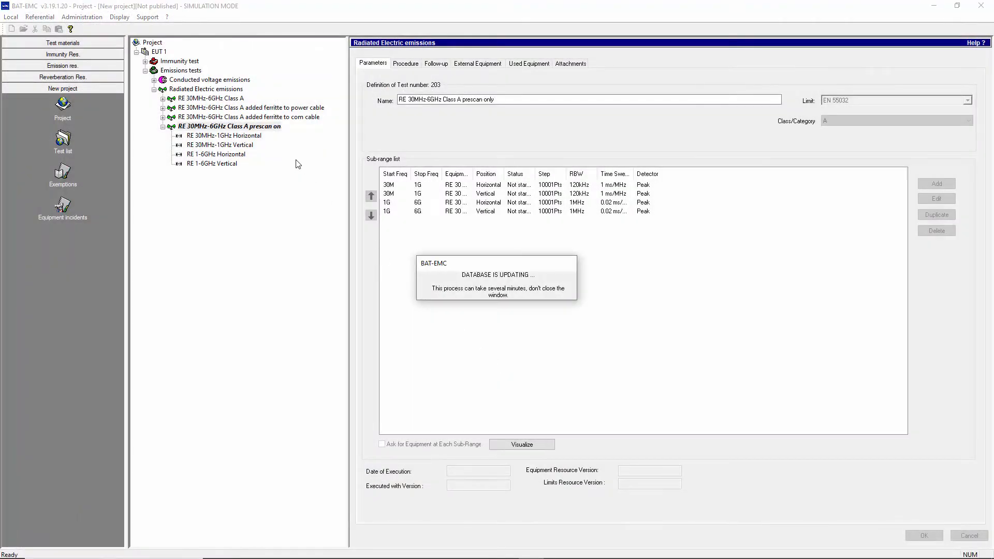
Duplicate the prescan-only test and rename the copy RE 30MHz-6GHz Class A prescan only 1m fixed height
{"action": "right_click", "coordinate": [261, 129]}
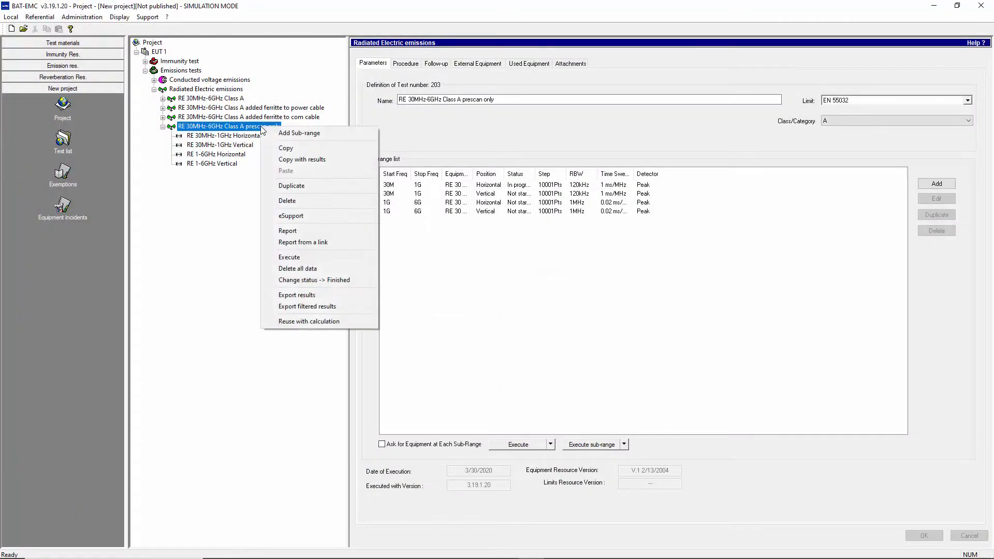
{"action": "left_click", "coordinate": [291, 186]}
{"action": "left_click", "coordinate": [213, 174]}
{"action": "left_click", "coordinate": [417, 99]}
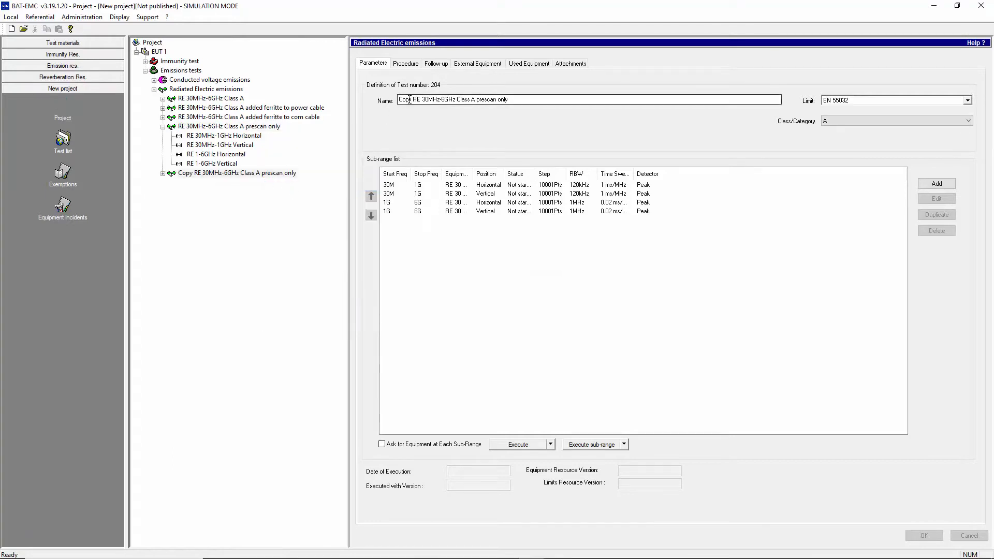
{"action": "left_click_drag", "start_coordinate": [413, 99], "coordinate": [357, 99]}
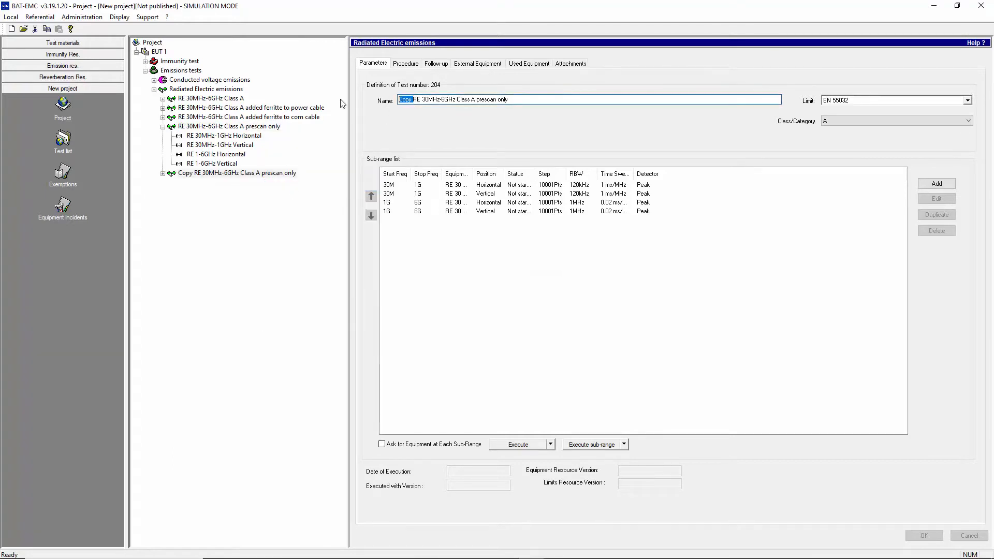
{"action": "key", "text": "Delete"}
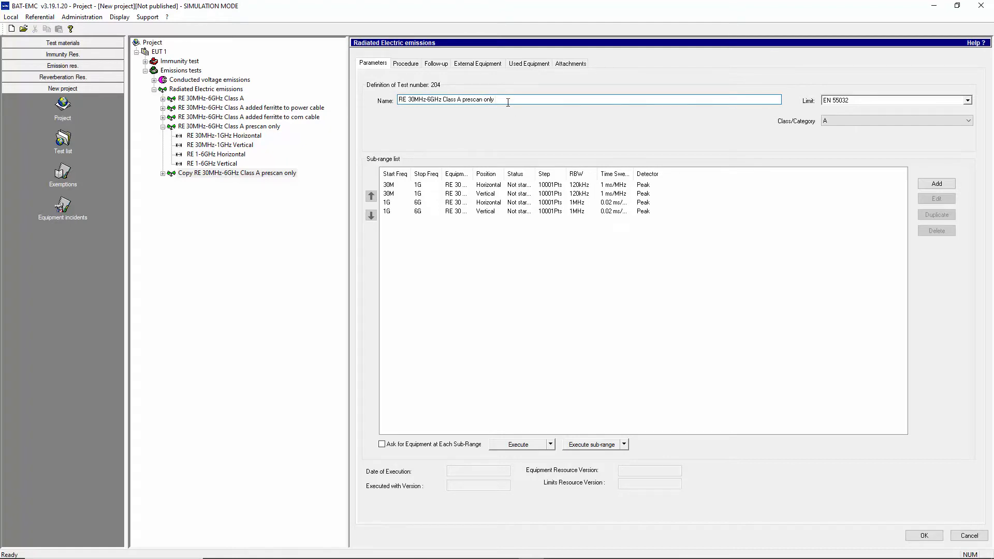
{"action": "type", "text": "m fixed height"}
{"action": "left_click", "coordinate": [919, 532]}
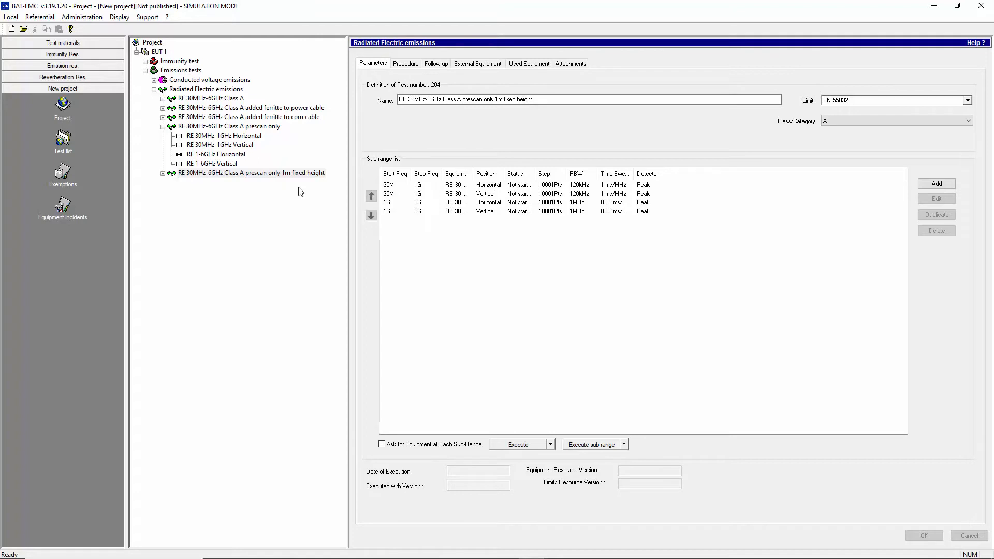
Delete the continuous rotation and vertical movement functions from the advanced prescan script of the new test's RE 30MHz-1GHz Horizontal sub-range
{"action": "double_click", "coordinate": [543, 188]}
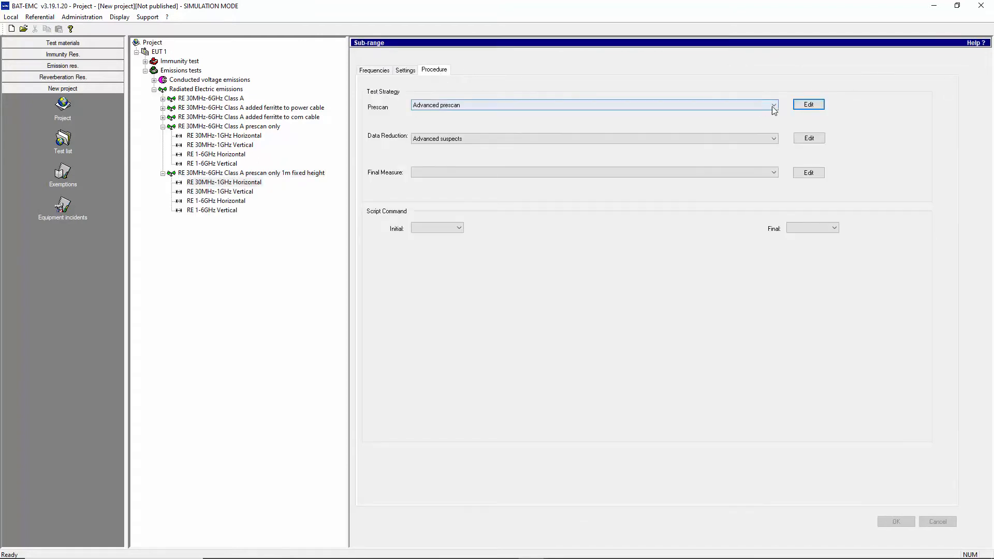
{"action": "left_click", "coordinate": [808, 104]}
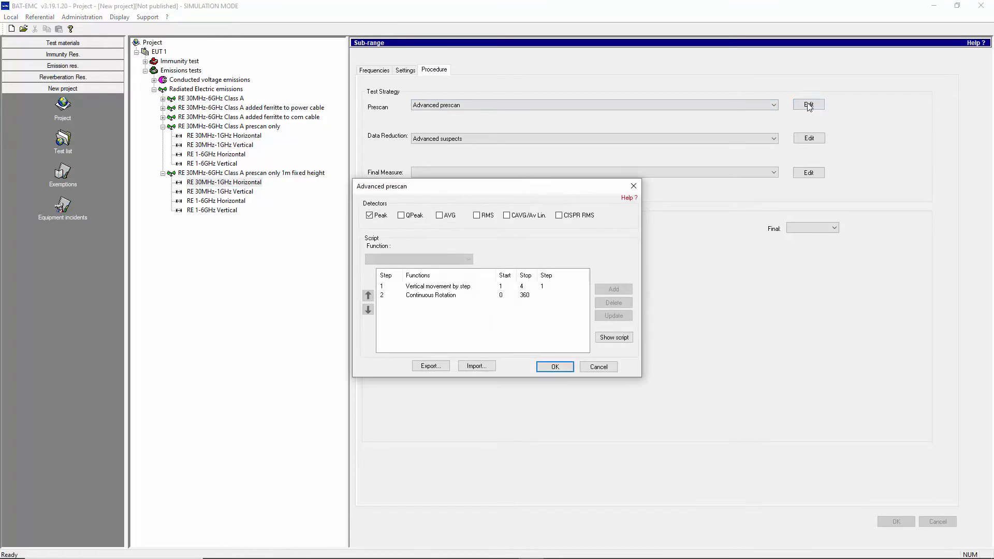
{"action": "left_click", "coordinate": [458, 287]}
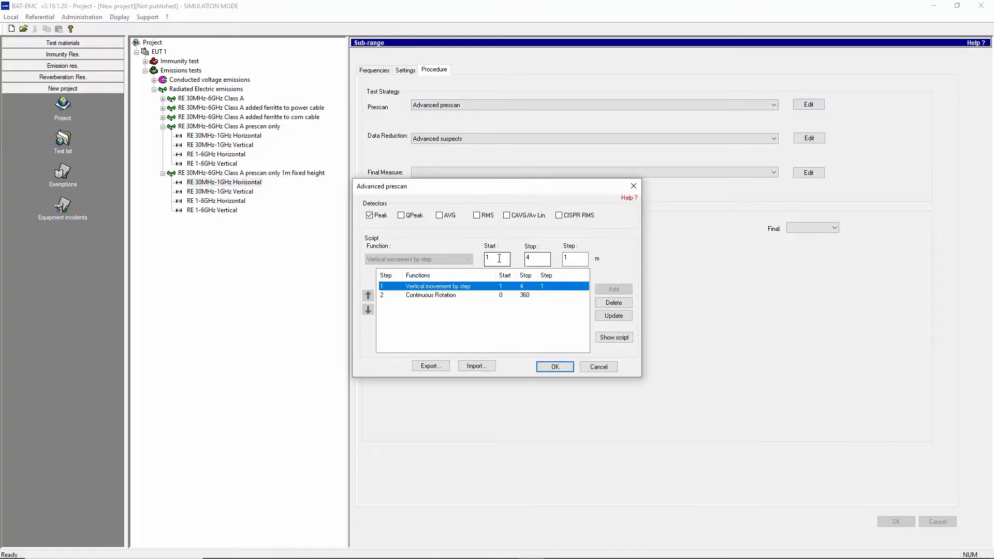
{"action": "left_click", "coordinate": [442, 296]}
{"action": "left_click", "coordinate": [609, 303]}
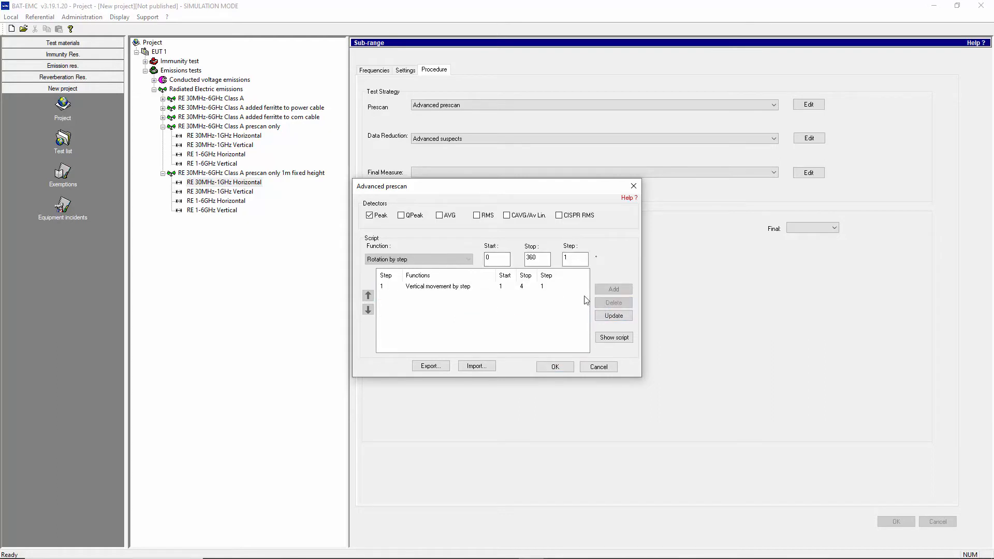
{"action": "left_click", "coordinate": [475, 286]}
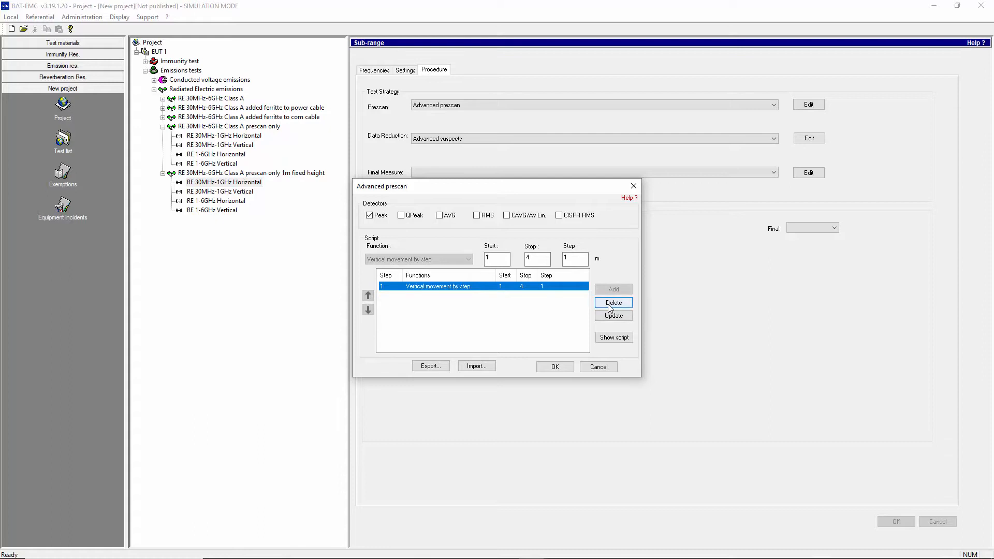
{"action": "left_click", "coordinate": [613, 303]}
Add a Continuous Rotation function from 0 to 360 degrees to the emptied prescan script and confirm it
{"action": "left_click", "coordinate": [467, 260]}
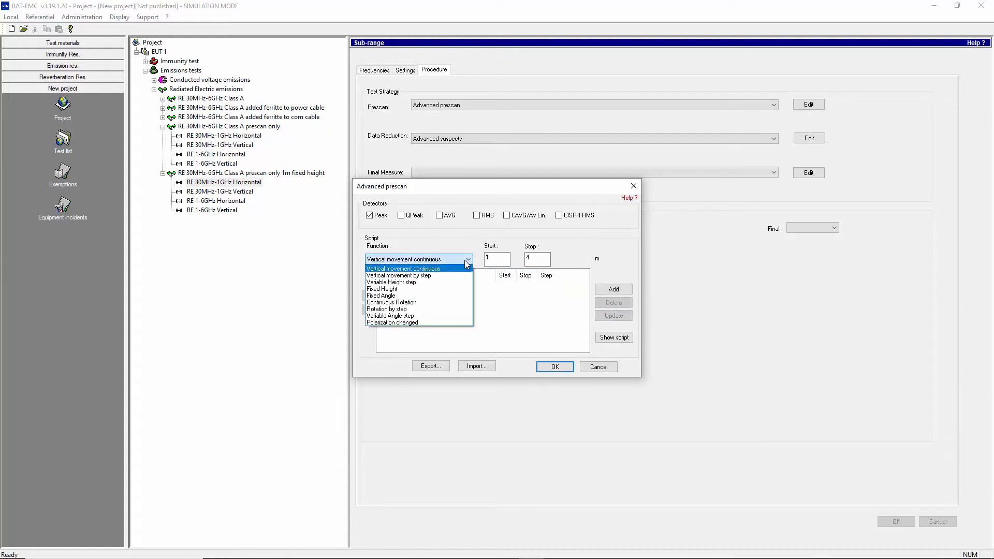
{"action": "left_click", "coordinate": [418, 303]}
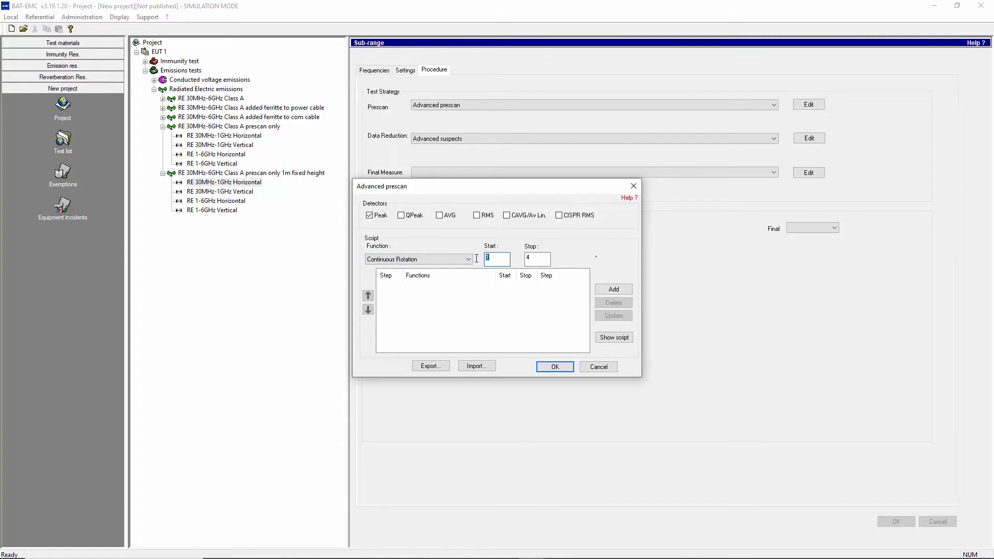
{"action": "left_click", "coordinate": [531, 260]}
{"action": "type", "text": "360"}
{"action": "left_click", "coordinate": [613, 289]}
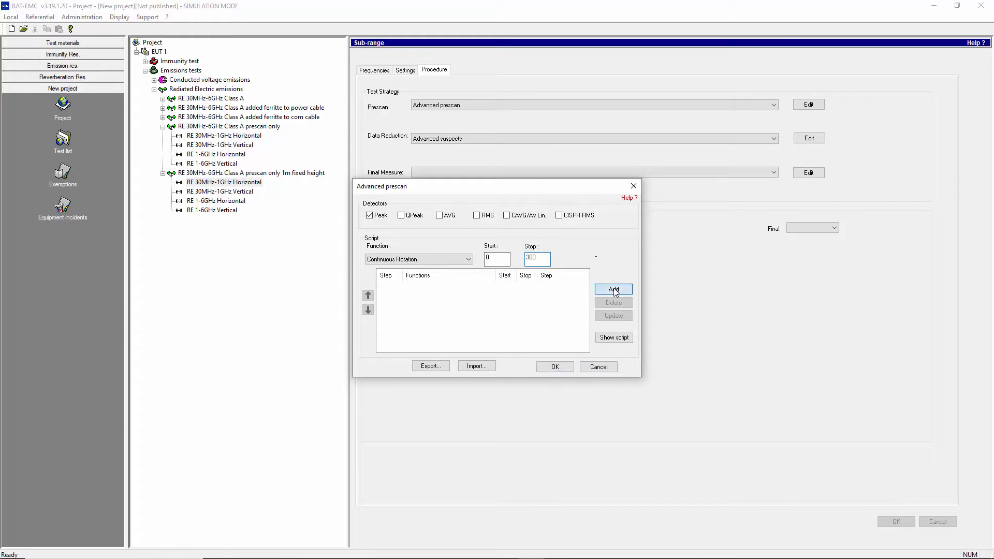
{"action": "left_click", "coordinate": [558, 369]}
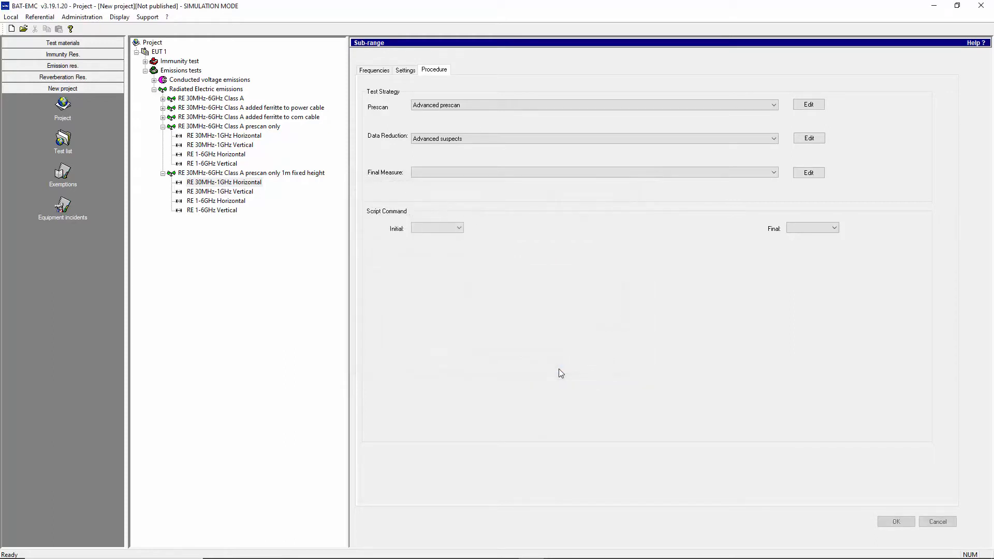
Export the rotation-only prescan script to the Desktop as azimuth only and save the RE 30MHz-1GHz Horizontal sub-range
{"action": "left_click", "coordinate": [819, 107]}
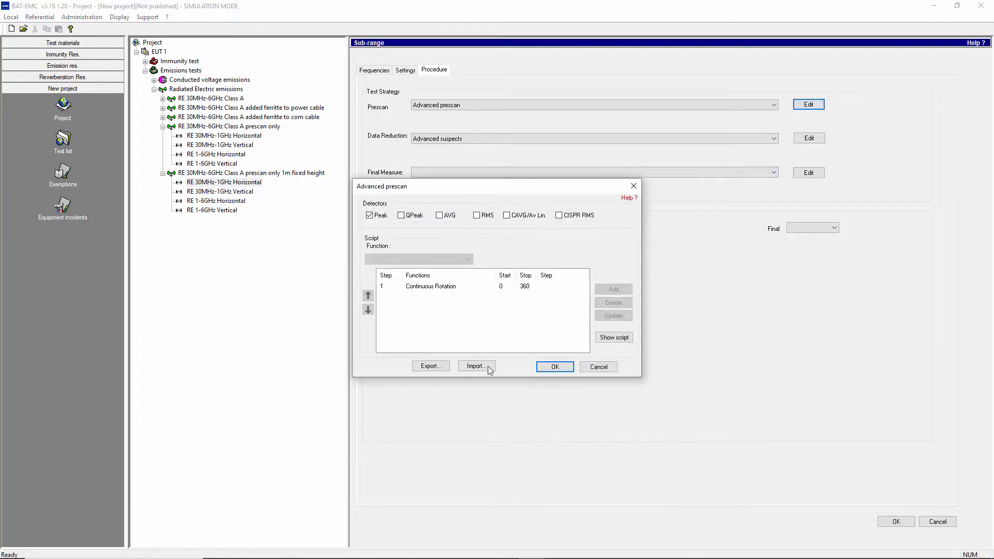
{"action": "left_click", "coordinate": [428, 369]}
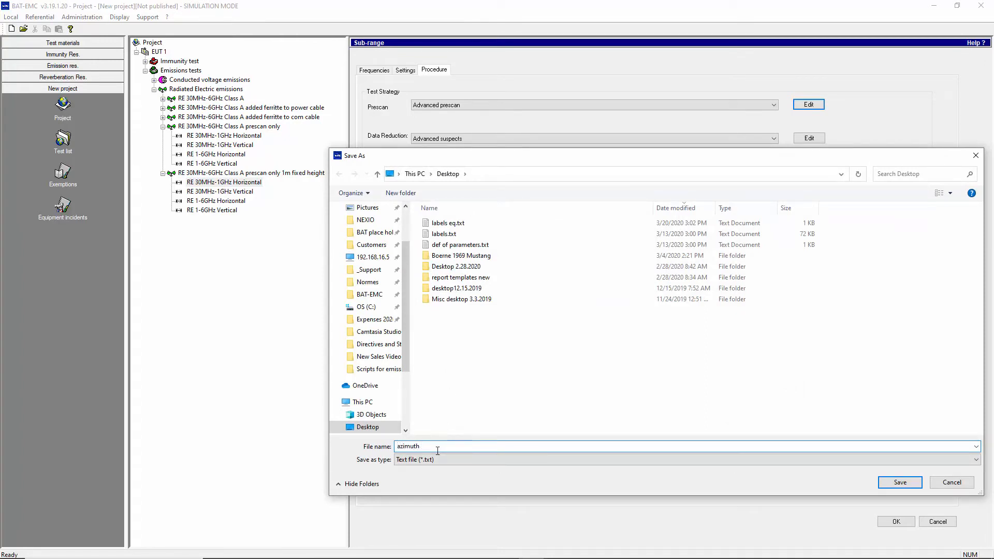
{"action": "type", "text": "azimuth onluy"}
{"action": "left_click", "coordinate": [898, 482]}
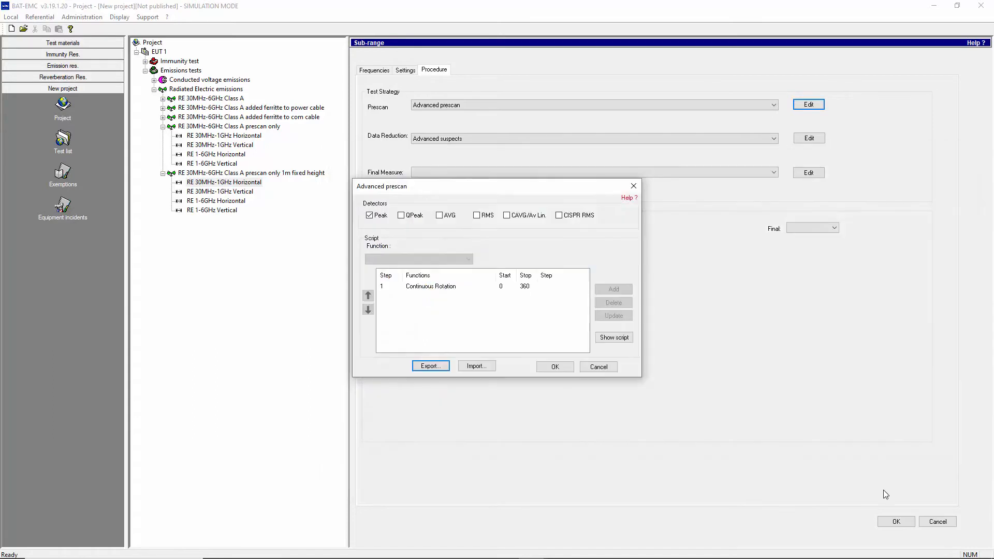
{"action": "left_click", "coordinate": [552, 367]}
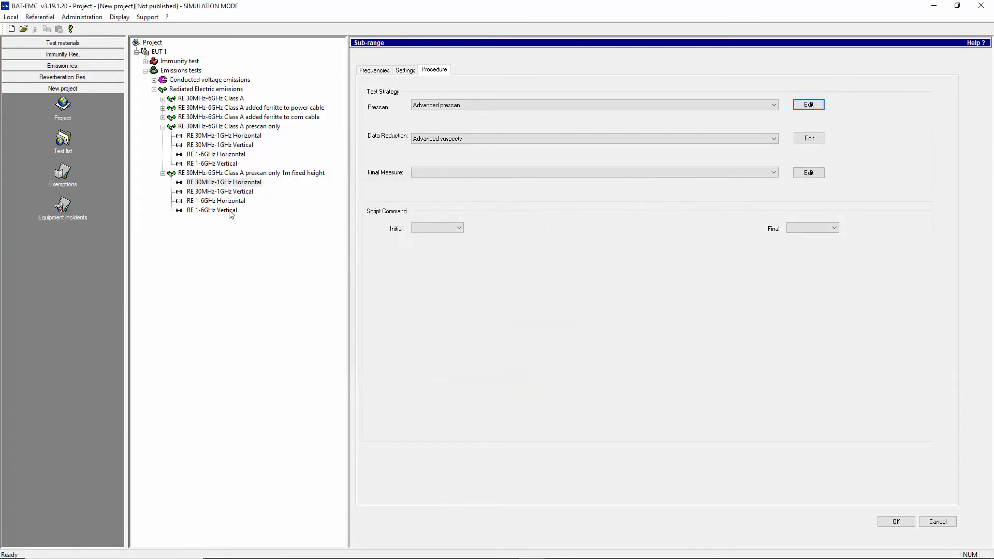
{"action": "left_click", "coordinate": [898, 523]}
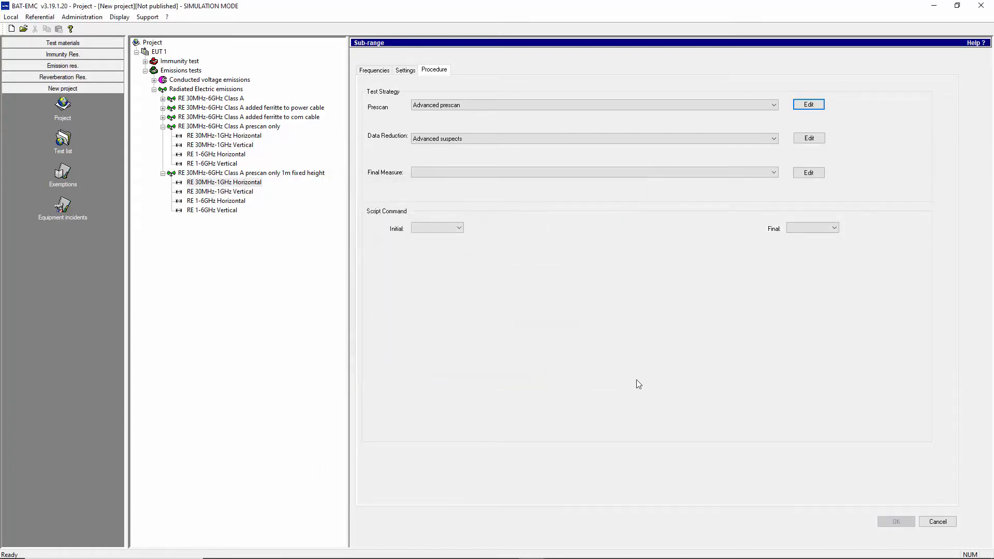
Import azimuth only.txt into the advanced prescan of the 1m fixed height test's RE 30MHz-1GHz Vertical sub-range and save it
{"action": "left_click", "coordinate": [241, 192]}
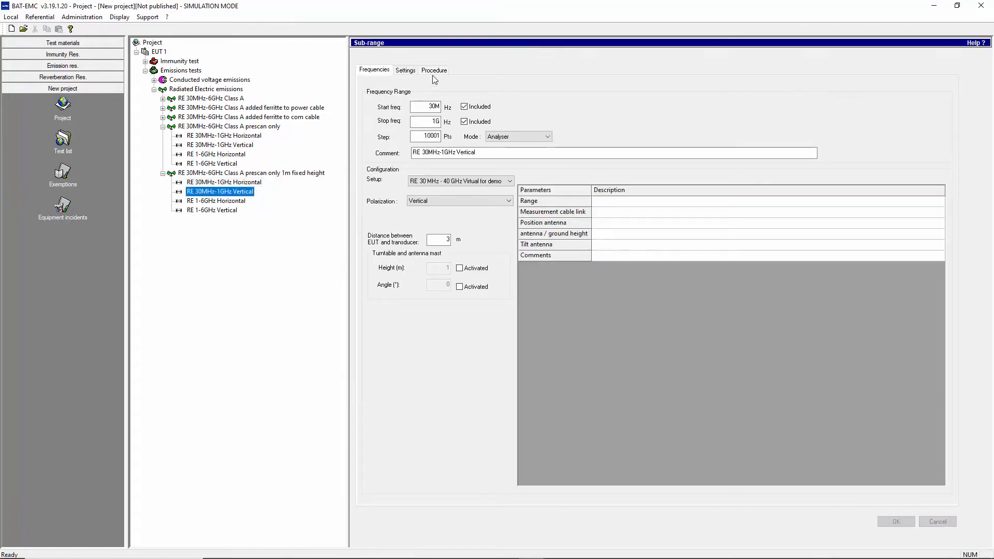
{"action": "left_click", "coordinate": [434, 73]}
{"action": "left_click", "coordinate": [809, 105]}
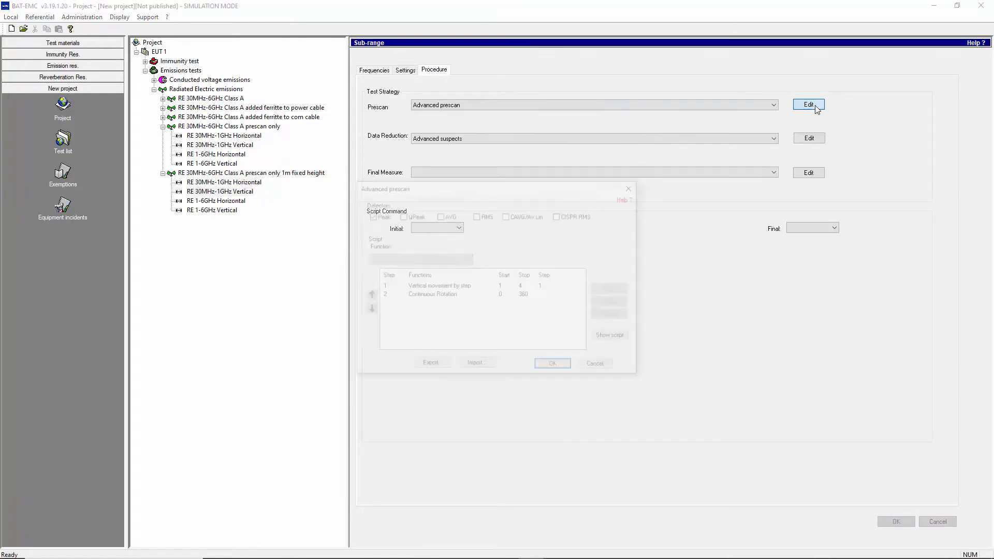
{"action": "left_click", "coordinate": [477, 366]}
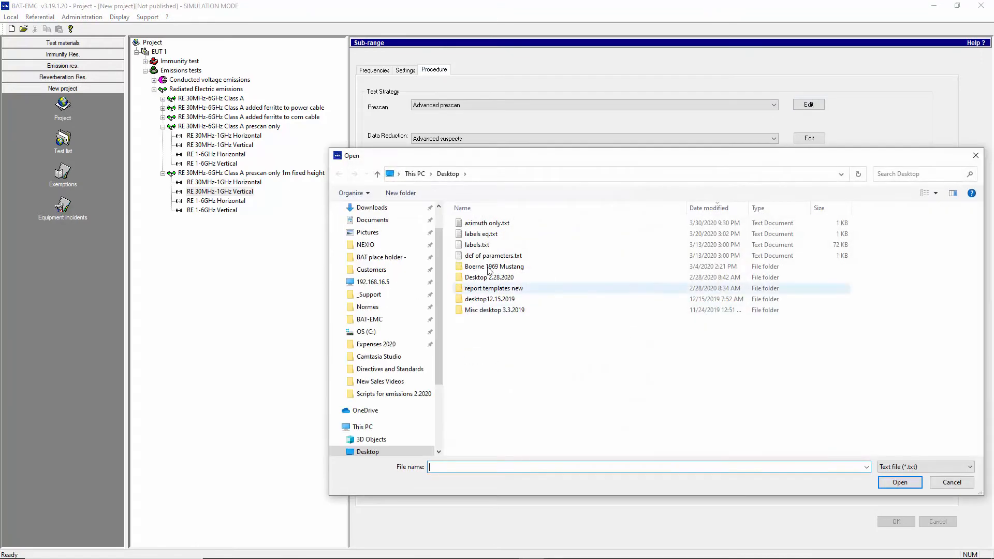
{"action": "double_click", "coordinate": [481, 229]}
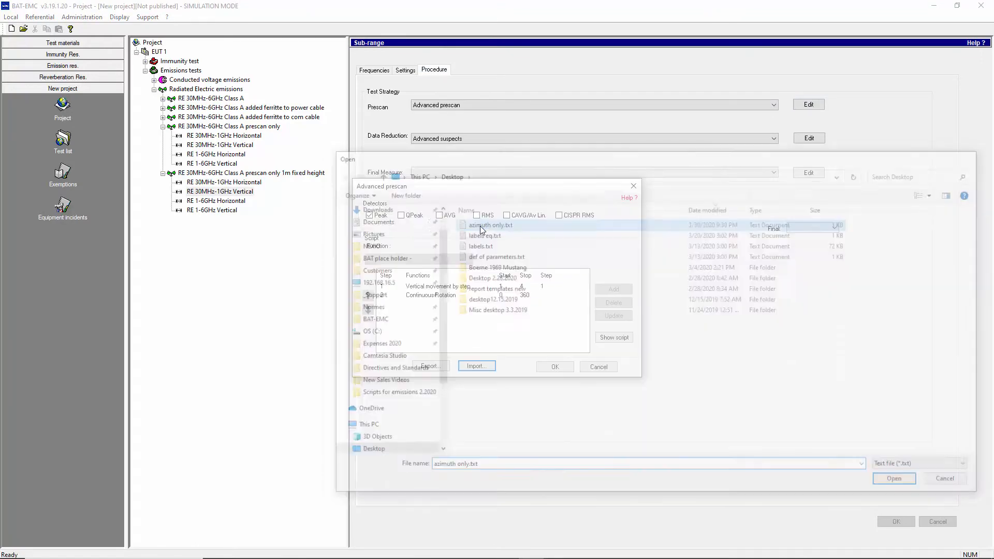
{"action": "left_click", "coordinate": [554, 367]}
{"action": "left_click", "coordinate": [896, 521]}
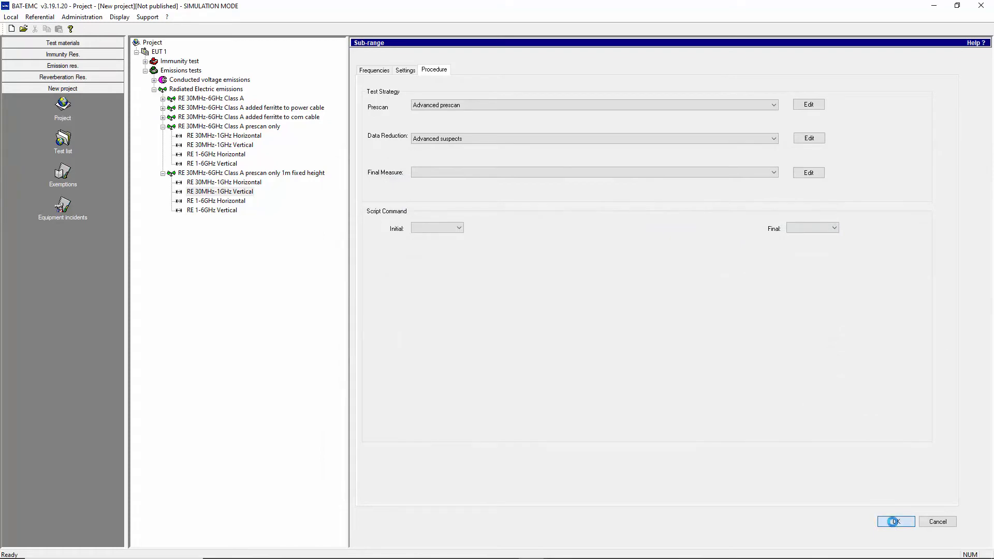
Import azimuth only.txt into the advanced prescan of the 1m fixed height test's RE 1-6GHz Horizontal sub-range and save it
{"action": "left_click", "coordinate": [189, 202]}
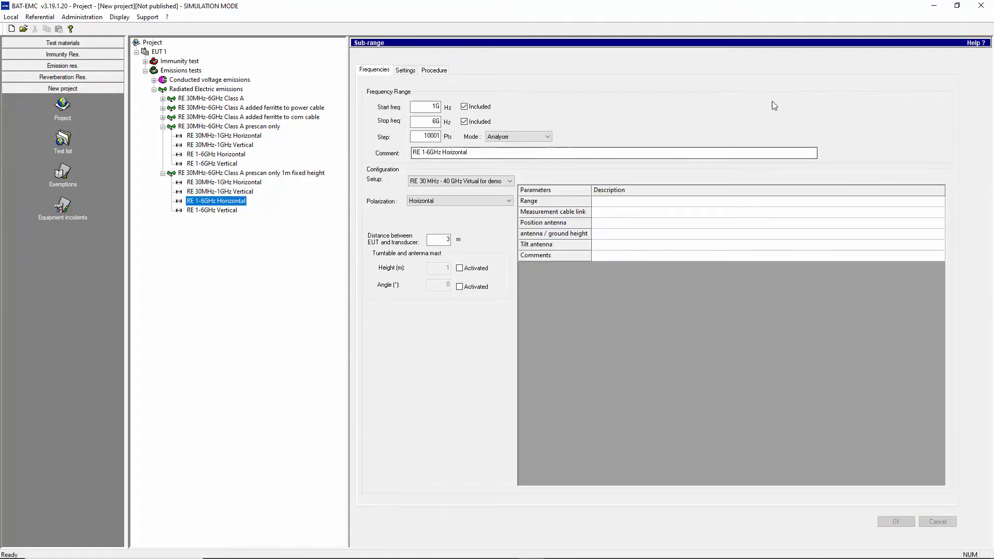
{"action": "left_click", "coordinate": [438, 73]}
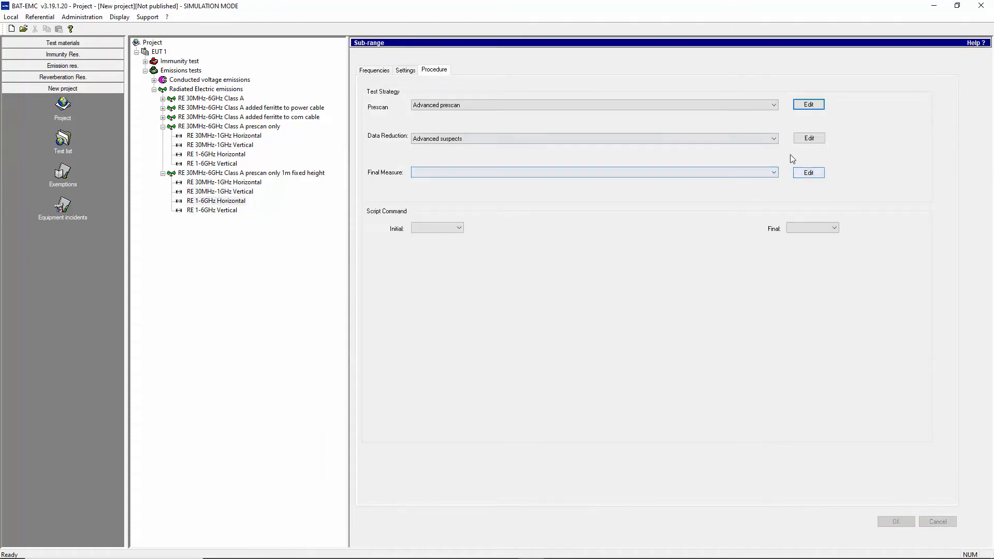
{"action": "left_click", "coordinate": [806, 105]}
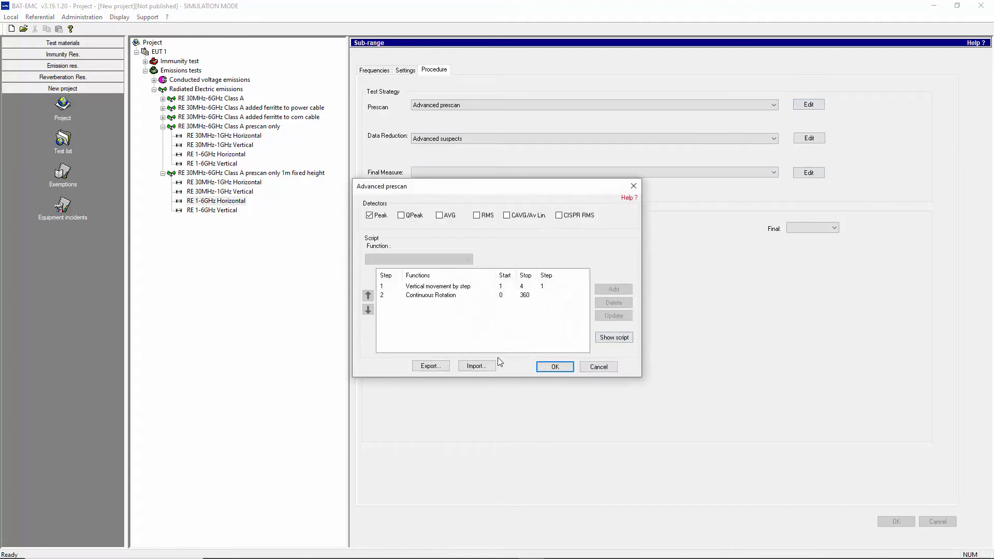
{"action": "left_click", "coordinate": [485, 366]}
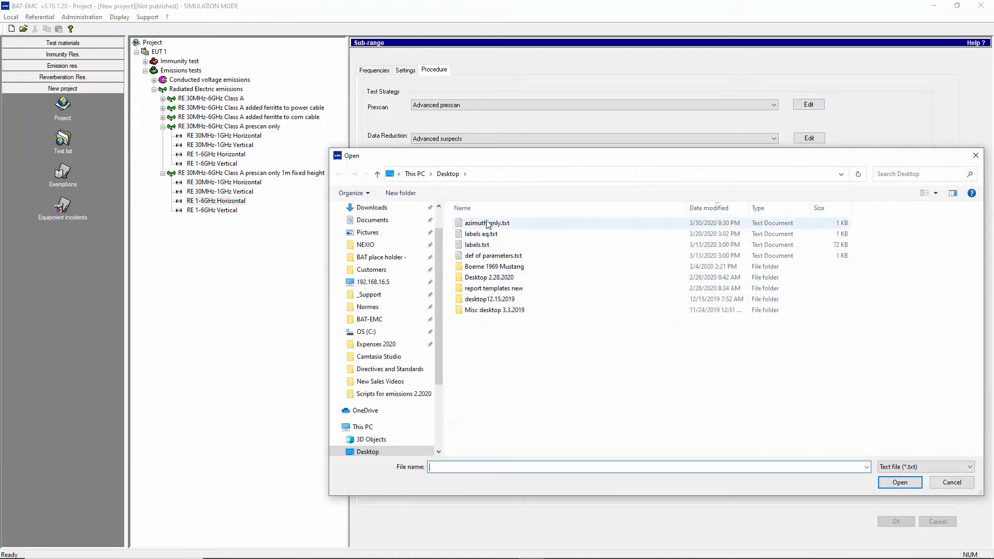
{"action": "double_click", "coordinate": [486, 223]}
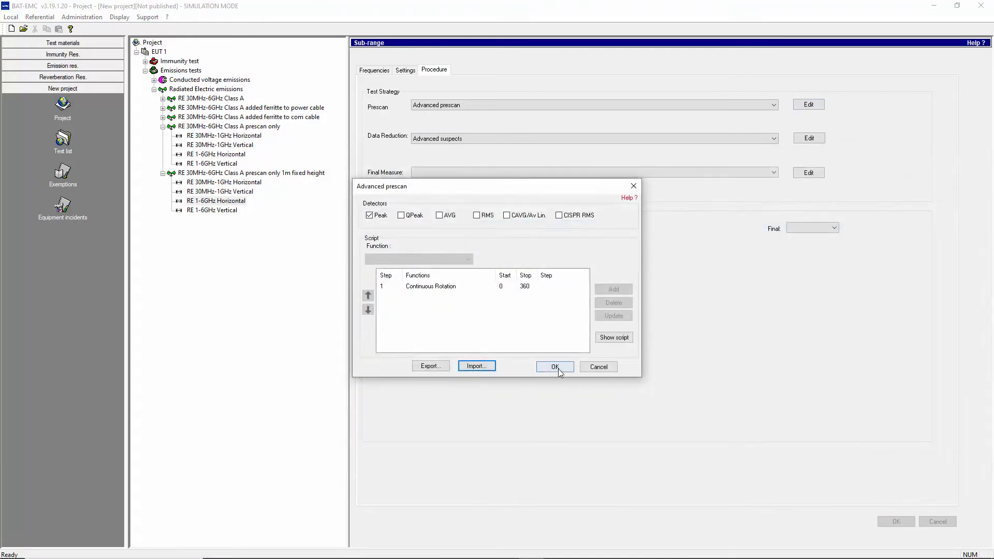
{"action": "left_click", "coordinate": [555, 367]}
{"action": "left_click", "coordinate": [907, 524]}
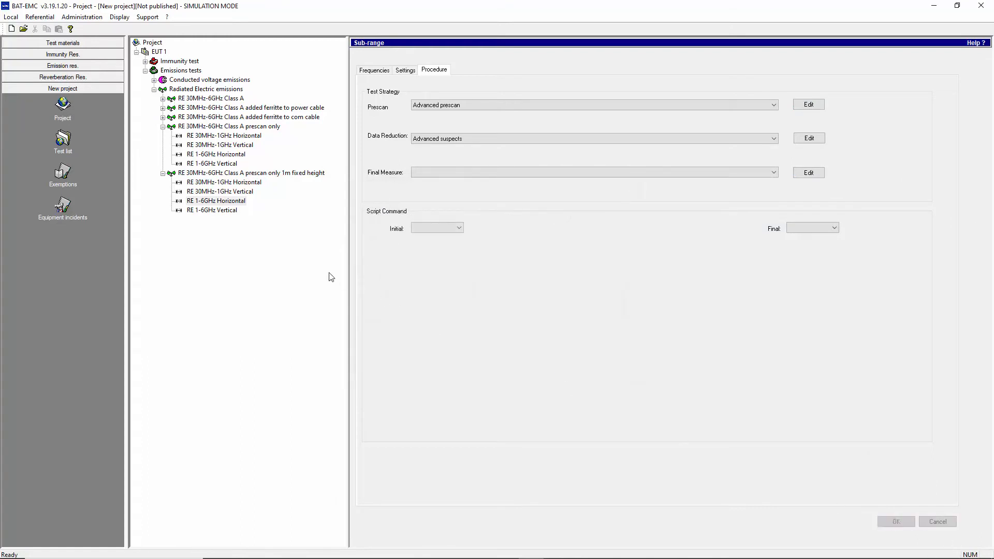
Import azimuth only.txt into the advanced prescan of the 1m fixed height test's RE 1-6GHz Vertical sub-range and save it
{"action": "left_click", "coordinate": [234, 212]}
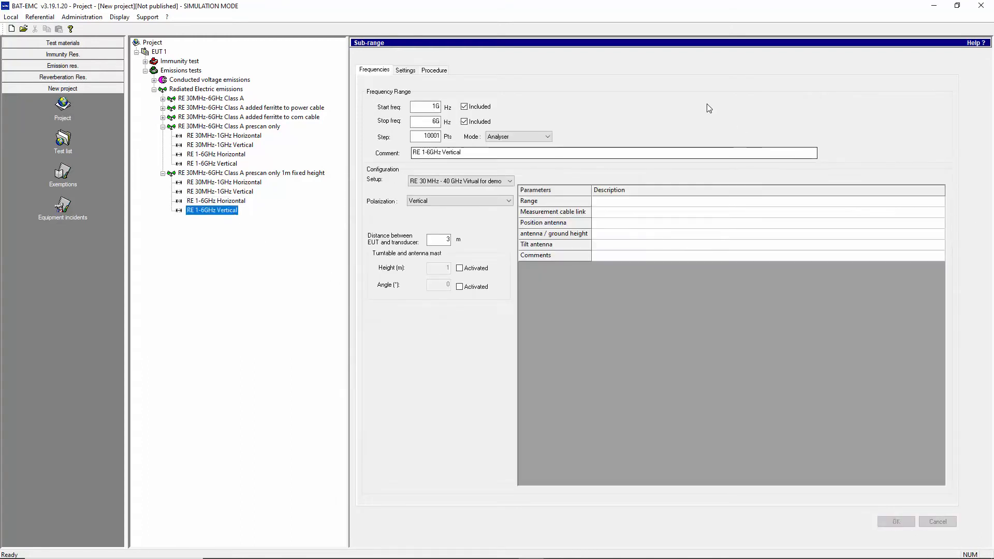
{"action": "left_click", "coordinate": [430, 72]}
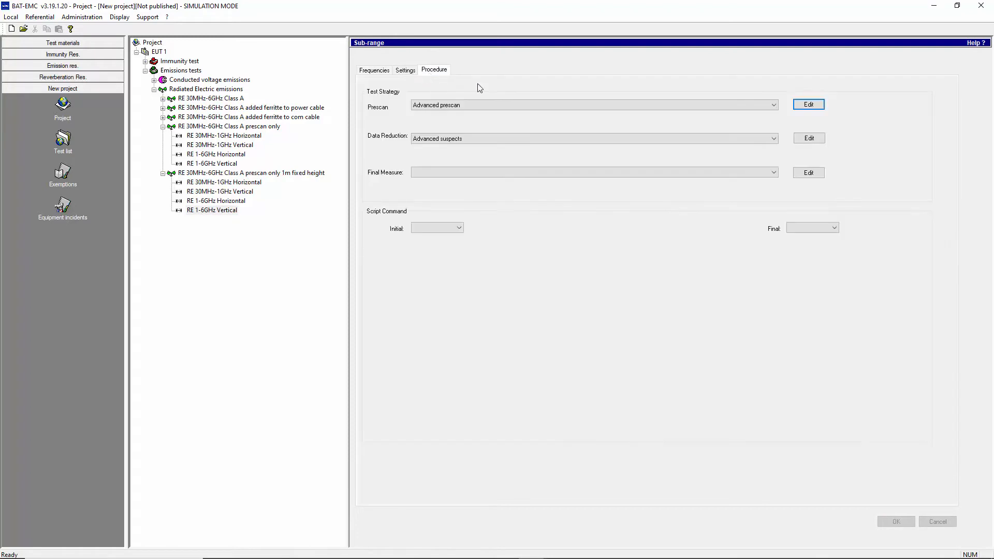
{"action": "left_click", "coordinate": [807, 105]}
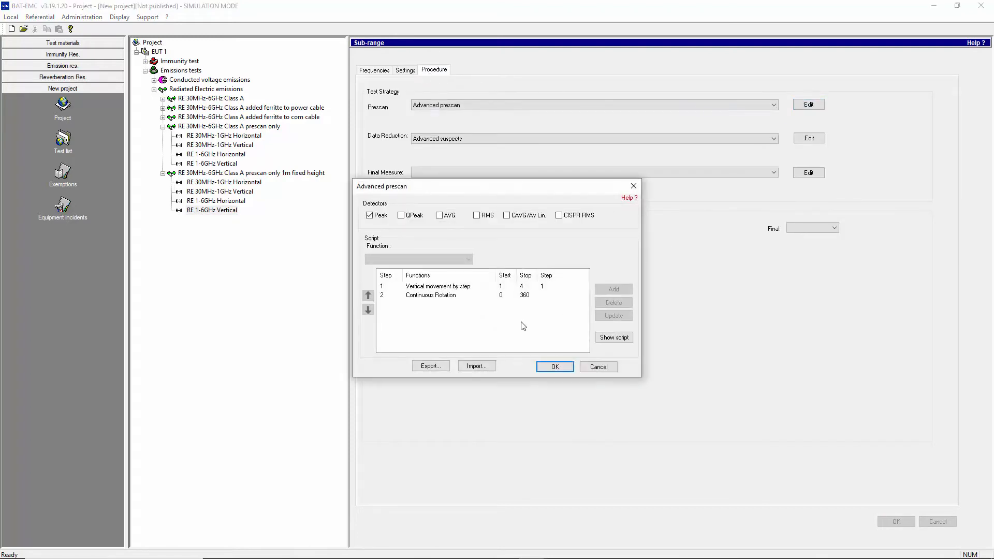
{"action": "left_click", "coordinate": [475, 366]}
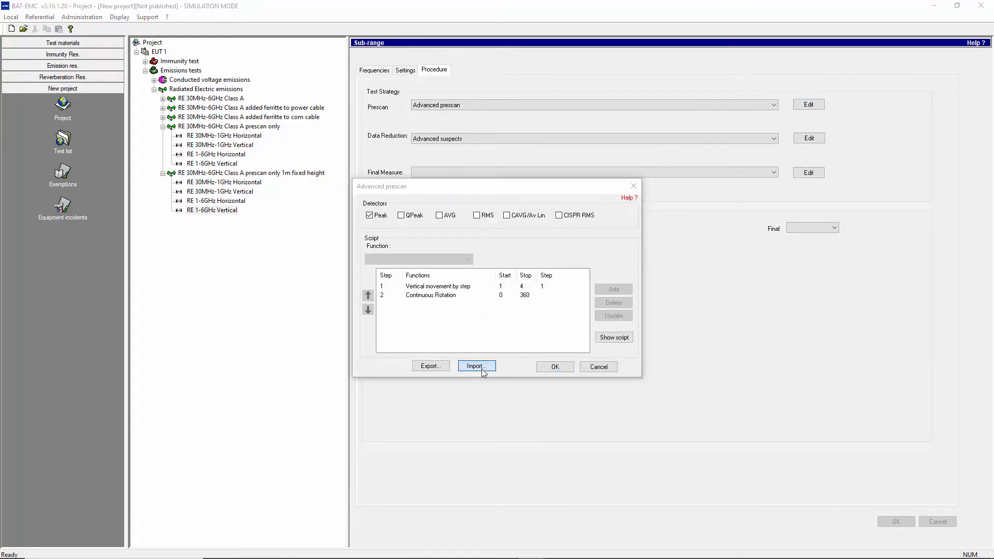
{"action": "left_click", "coordinate": [495, 223]}
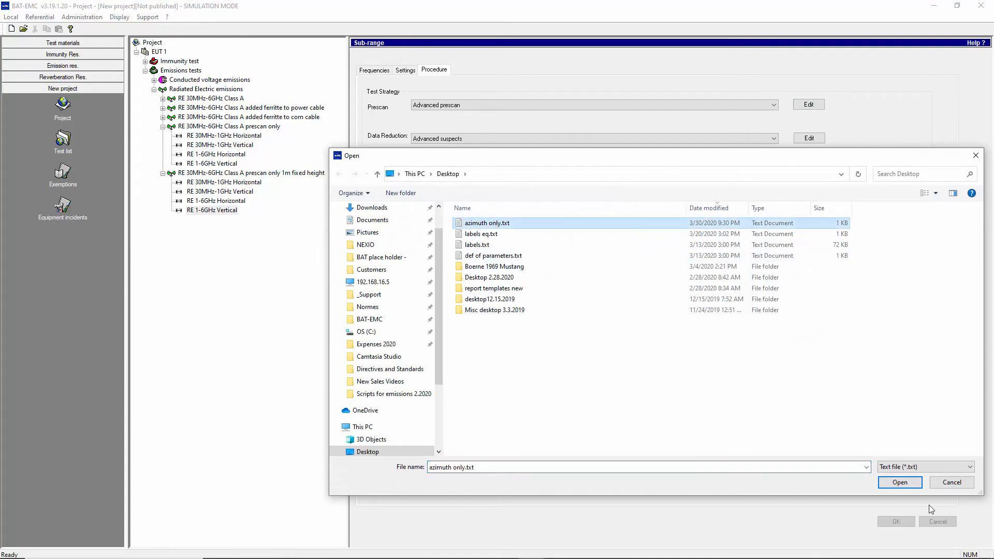
{"action": "left_click", "coordinate": [900, 483]}
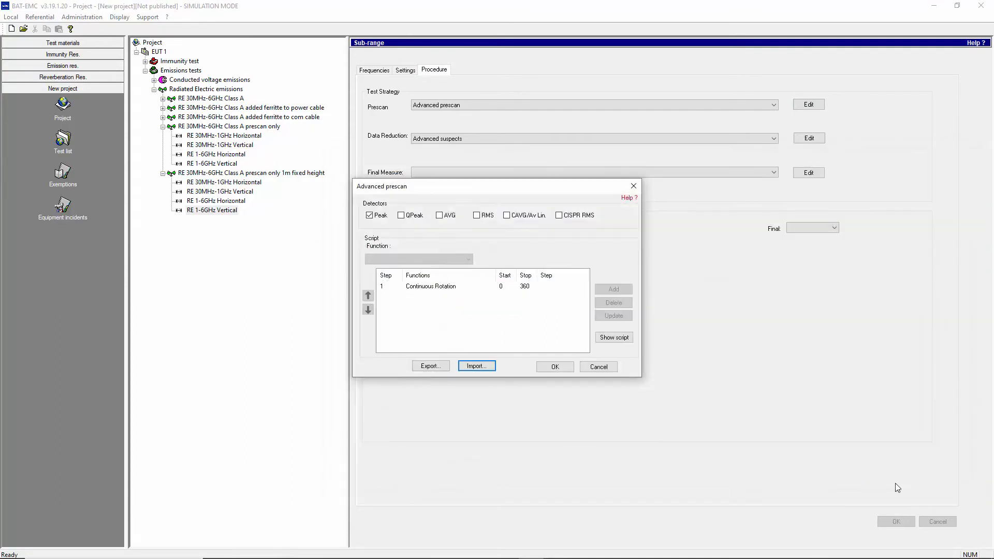
{"action": "left_click", "coordinate": [558, 367]}
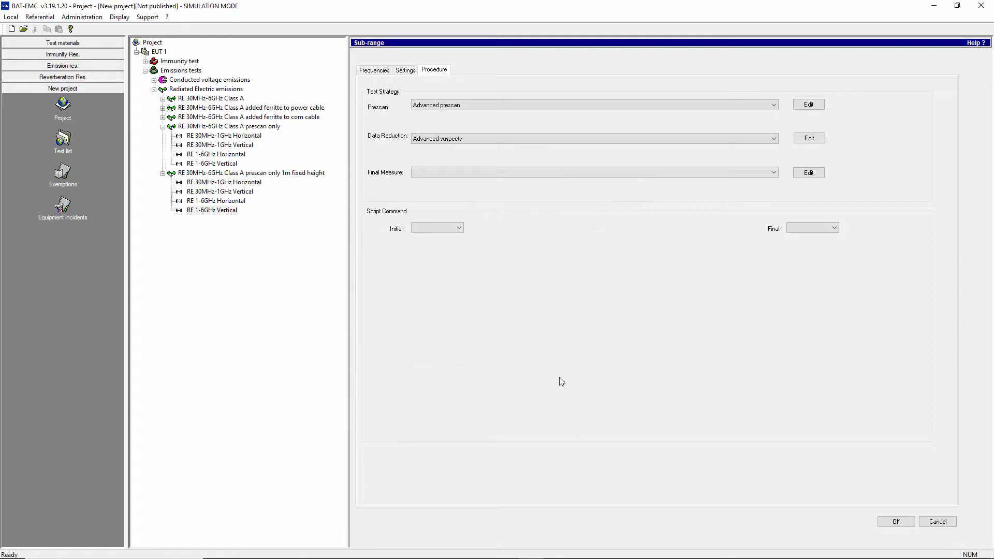
{"action": "left_click", "coordinate": [895, 522]}
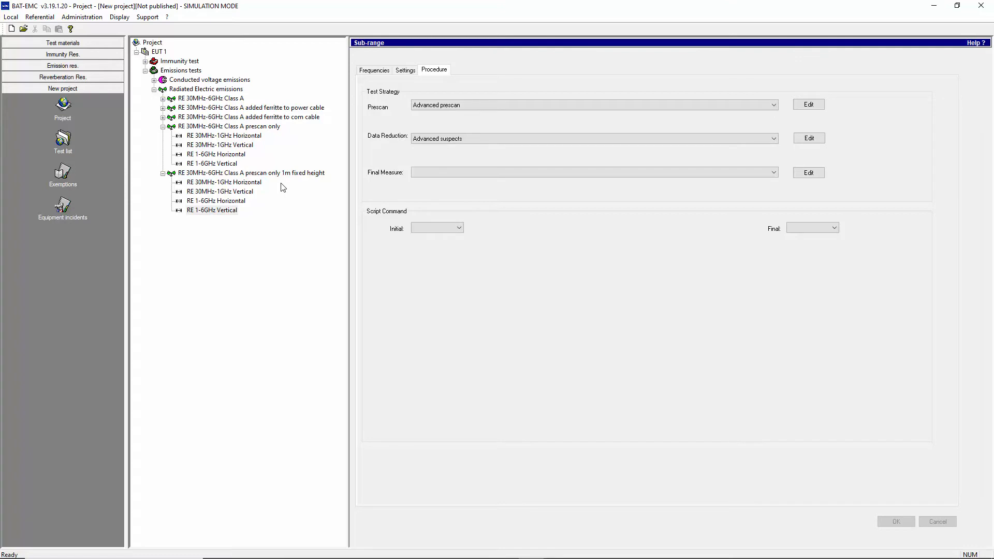
Activate the 1 m antenna mast height in the frequency settings of the fixed height test's RE 30MHz-1GHz Horizontal sub-range and save it
{"action": "left_click", "coordinate": [251, 183]}
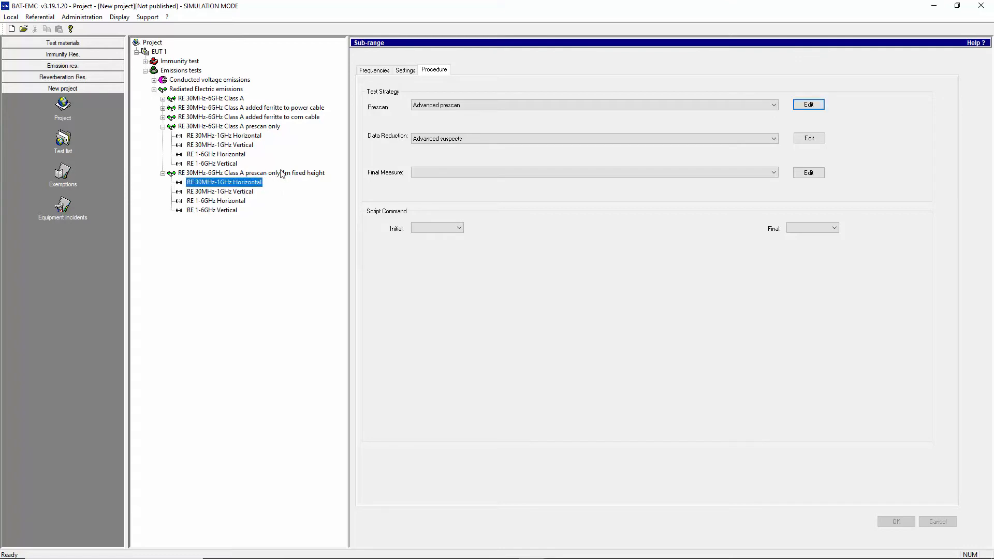
{"action": "left_click", "coordinate": [387, 74]}
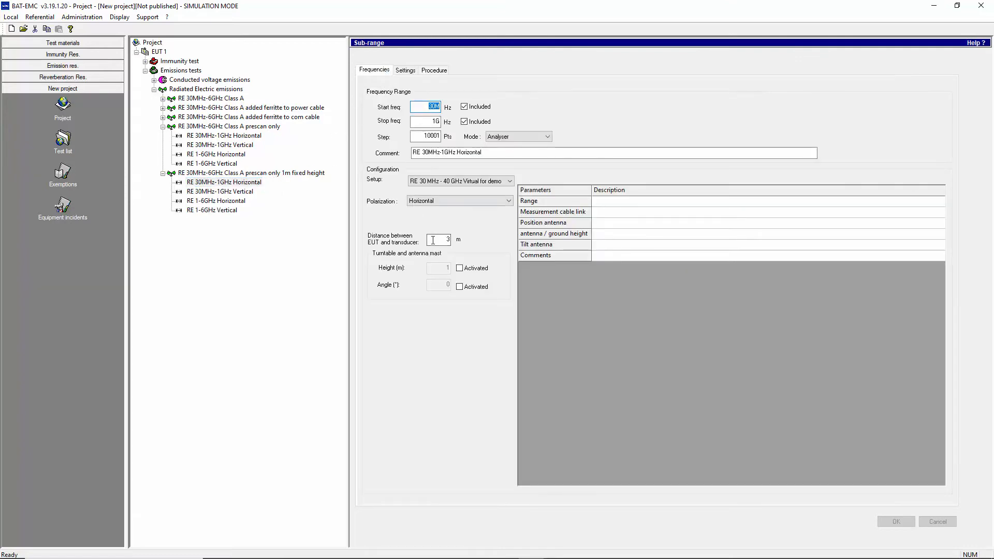
{"action": "left_click", "coordinate": [459, 269]}
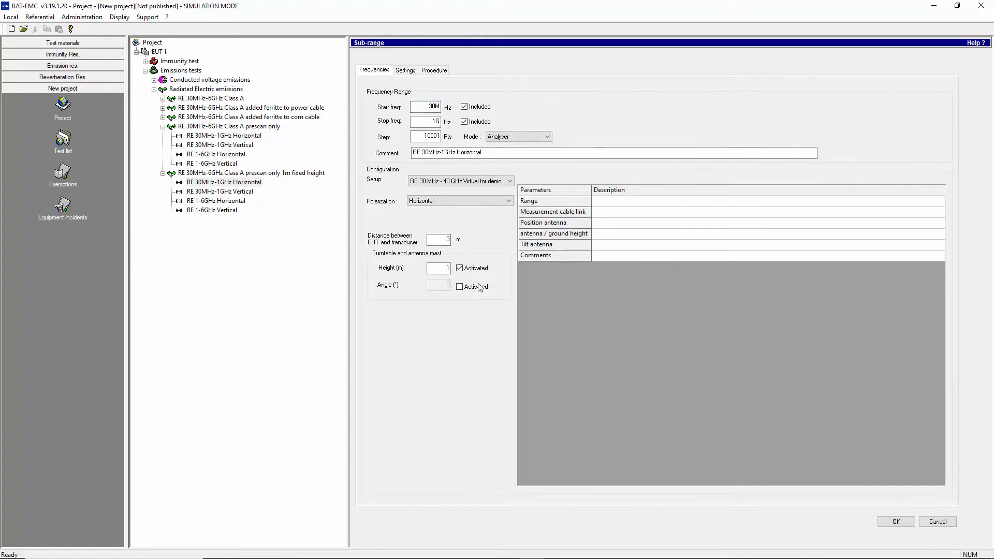
{"action": "left_click", "coordinate": [896, 522]}
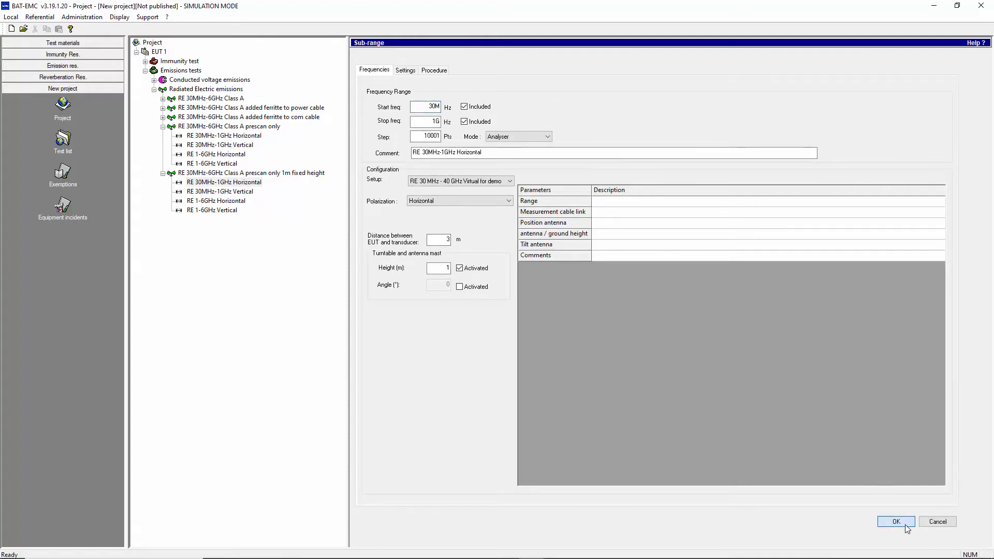
Activate the 1 m antenna mast height for the fixed height test's RE 30MHz-1GHz Vertical sub-range and save it
{"action": "left_click", "coordinate": [238, 193]}
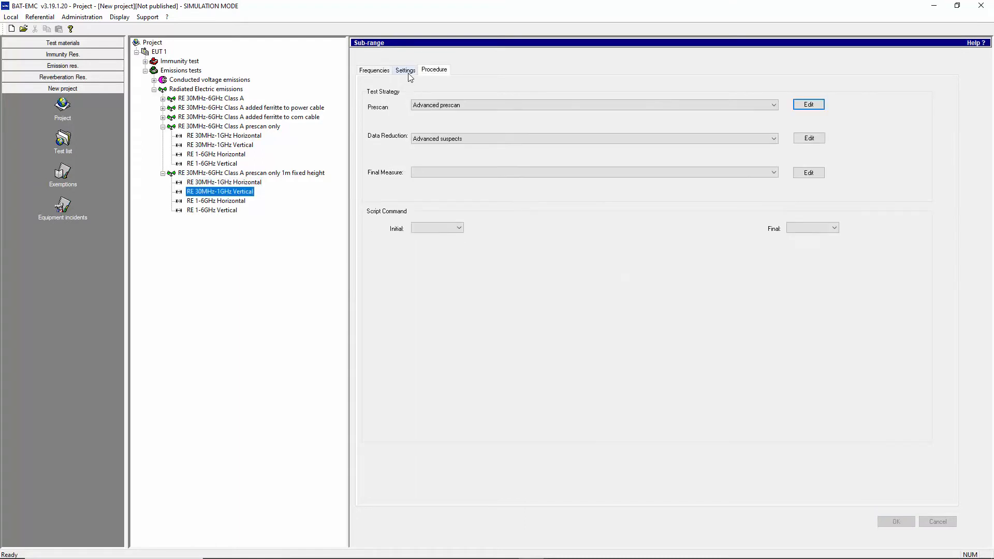
{"action": "left_click", "coordinate": [374, 70]}
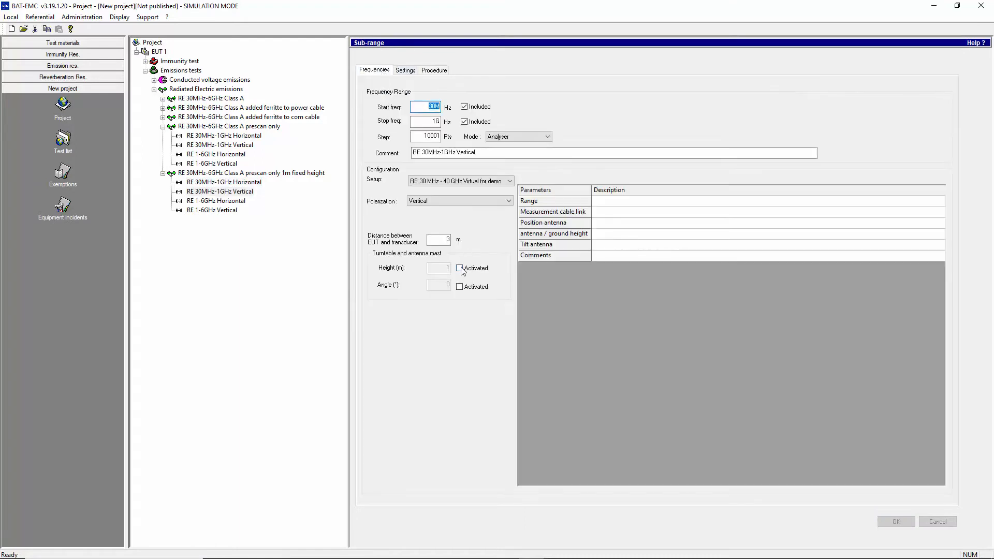
{"action": "left_click", "coordinate": [460, 268]}
{"action": "left_click", "coordinate": [892, 523]}
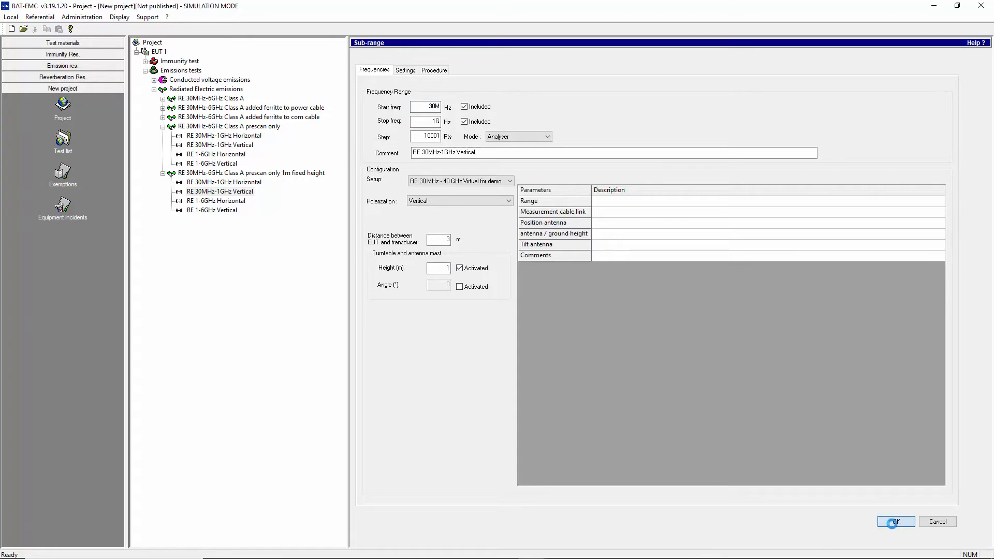
Activate the 1 m antenna mast height for the fixed height test's RE 1-6GHz Horizontal sub-range and save it
{"action": "left_click", "coordinate": [215, 200]}
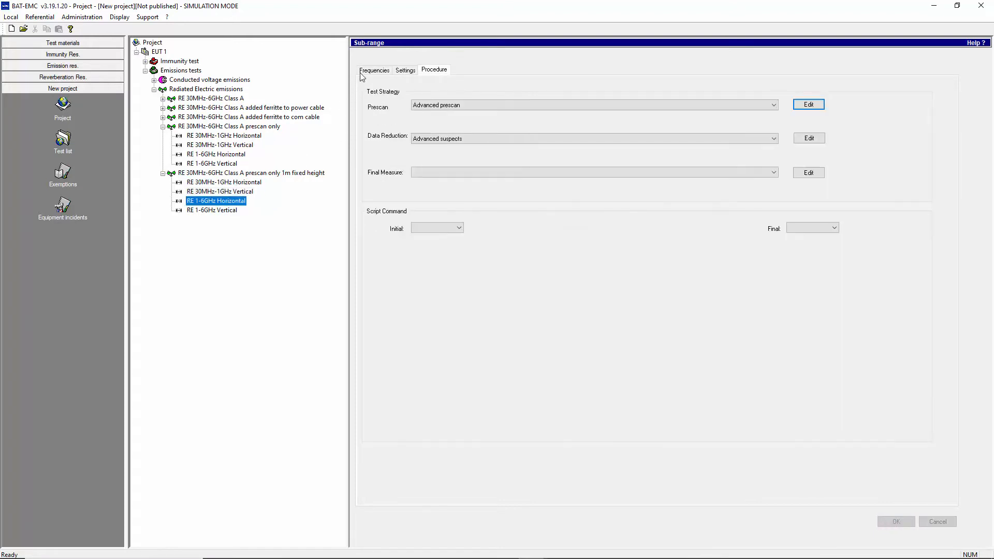
{"action": "left_click", "coordinate": [362, 73]}
{"action": "left_click", "coordinate": [460, 267]}
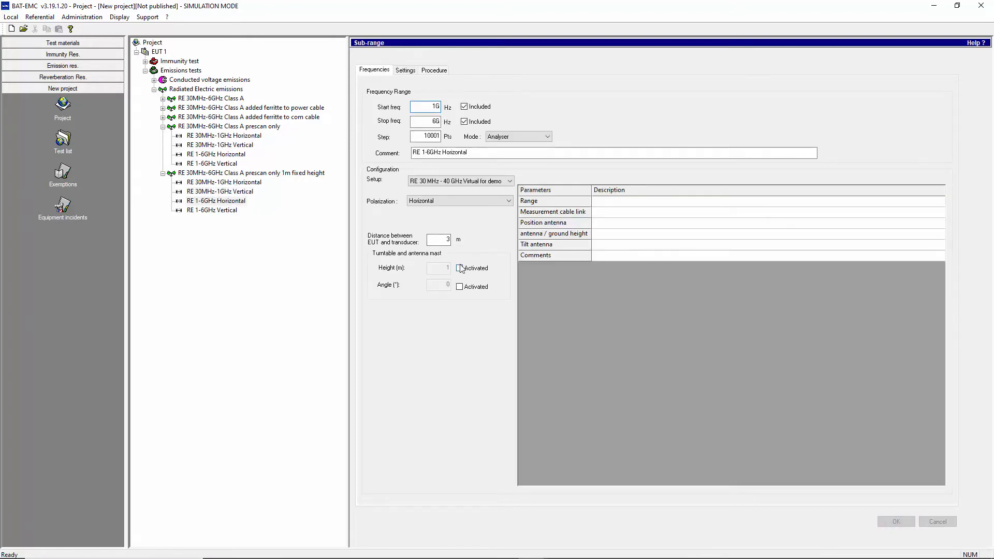
{"action": "left_click", "coordinate": [896, 522]}
Activate and save the 1 m mast height for the RE 1-6GHz Vertical sub-range, and check the height setting in all four fixed height sub-ranges
{"action": "left_click", "coordinate": [228, 212]}
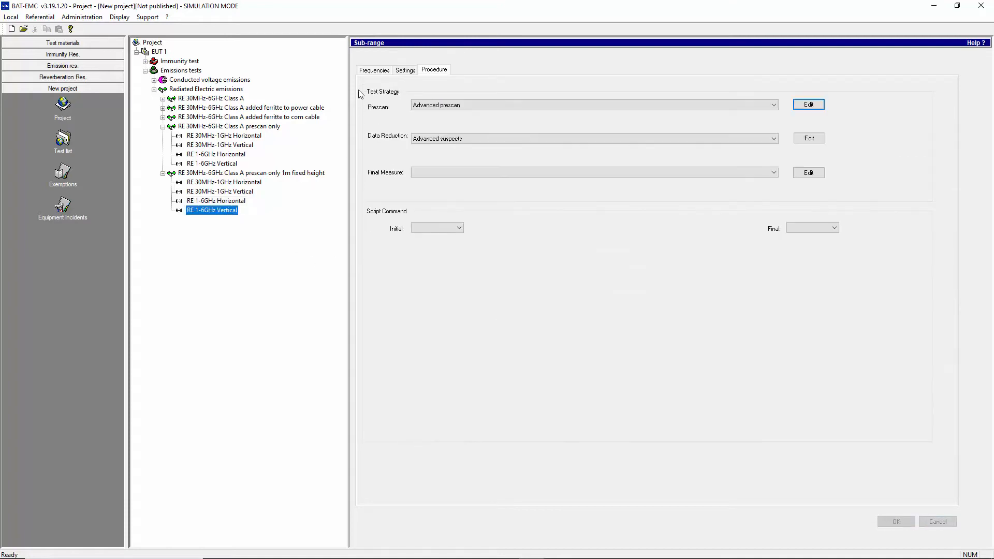
{"action": "left_click", "coordinate": [371, 73]}
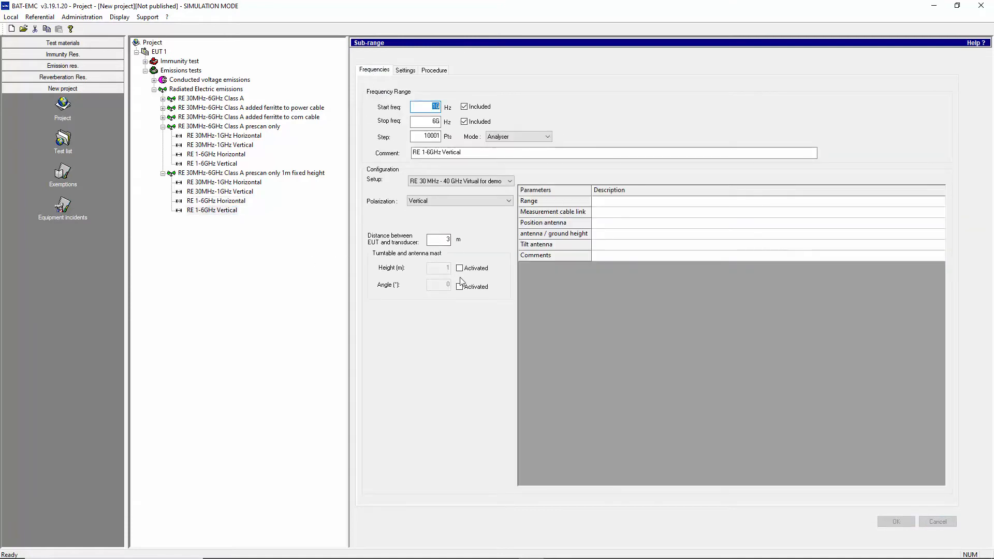
{"action": "left_click", "coordinate": [460, 268]}
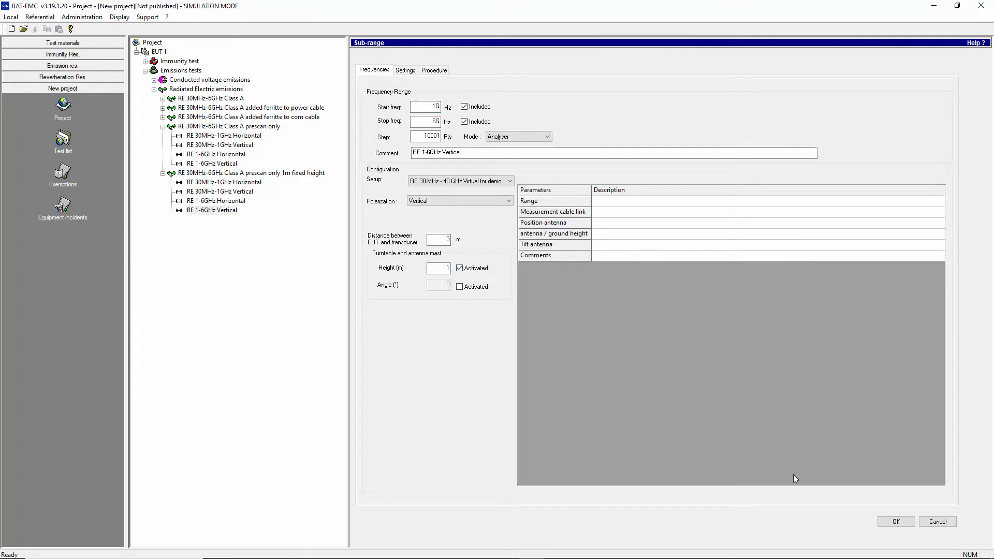
{"action": "left_click", "coordinate": [896, 522]}
{"action": "left_click", "coordinate": [215, 183]}
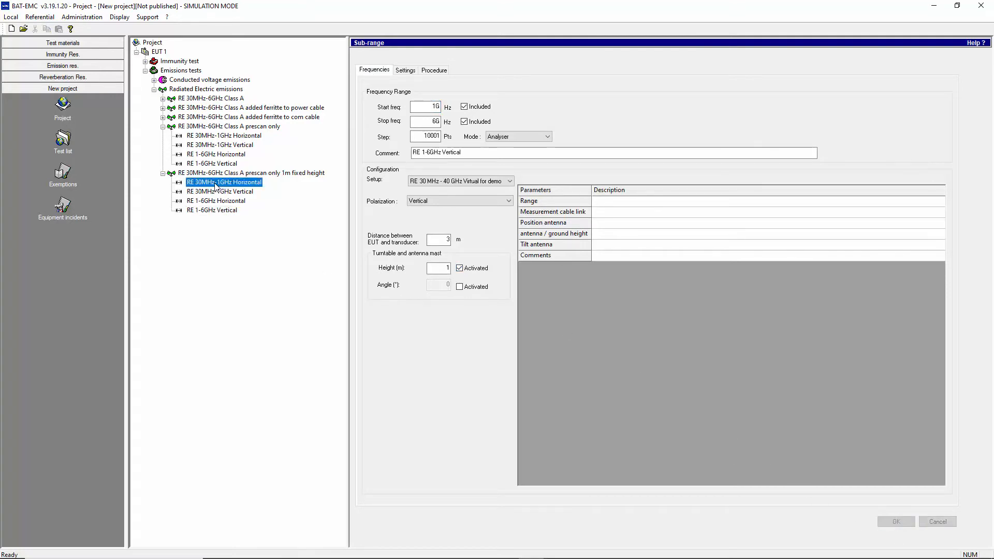
{"action": "left_click", "coordinate": [217, 192]}
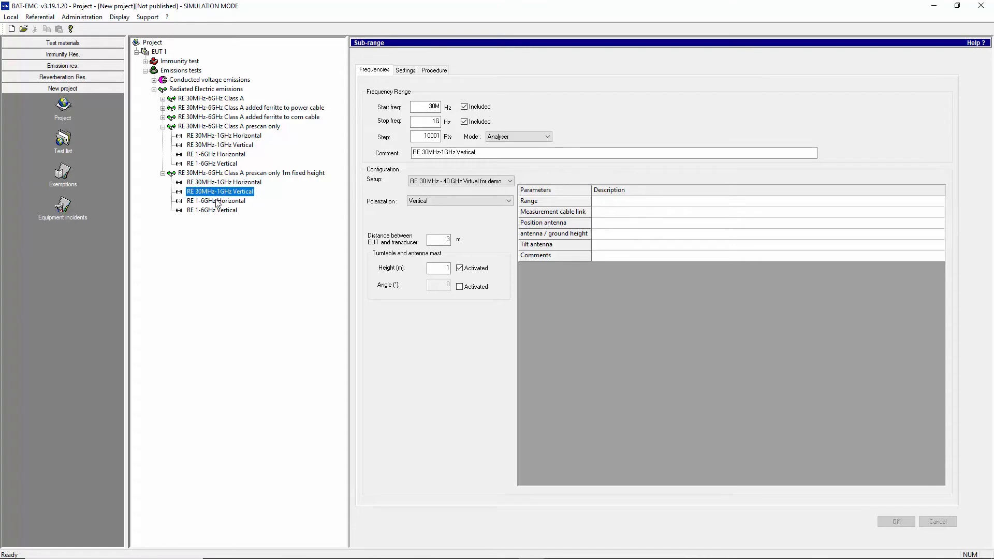
{"action": "left_click", "coordinate": [217, 201]}
{"action": "left_click", "coordinate": [216, 210]}
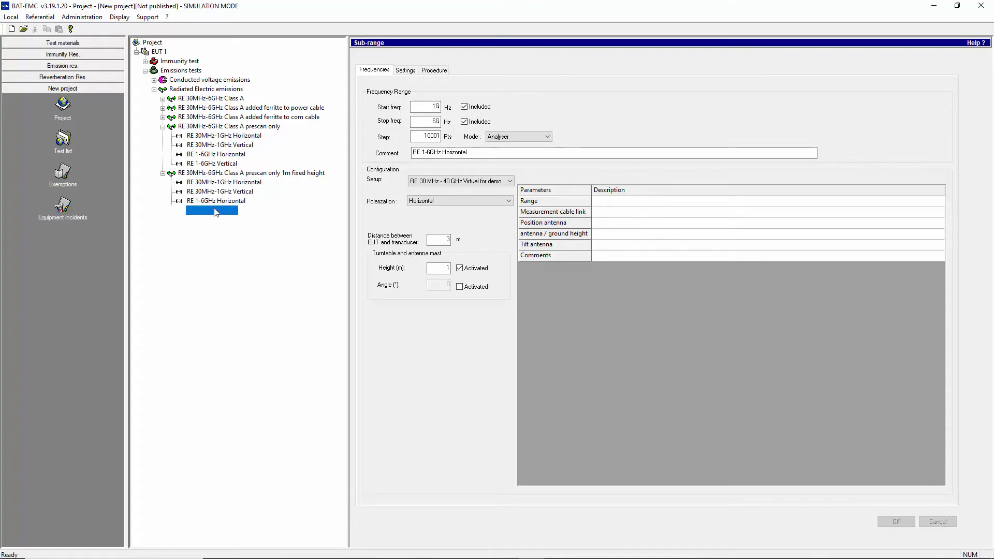
Execute the RE 30MHz-6GHz Class A prescan only 1m fixed height test, accepting the RE 30 MHz - 40 GHz Virtual for demo equipment setup
{"action": "left_click", "coordinate": [215, 174]}
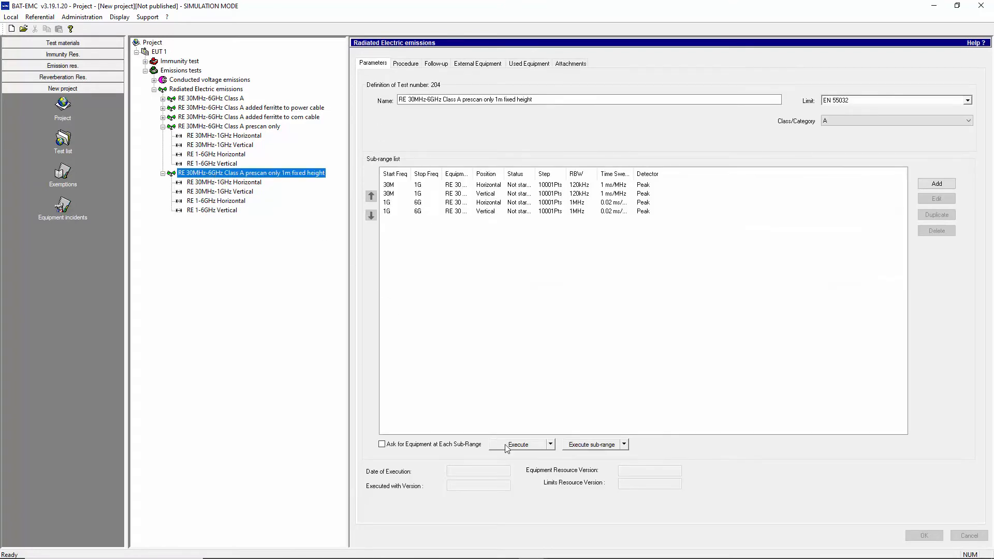
{"action": "left_click", "coordinate": [506, 446]}
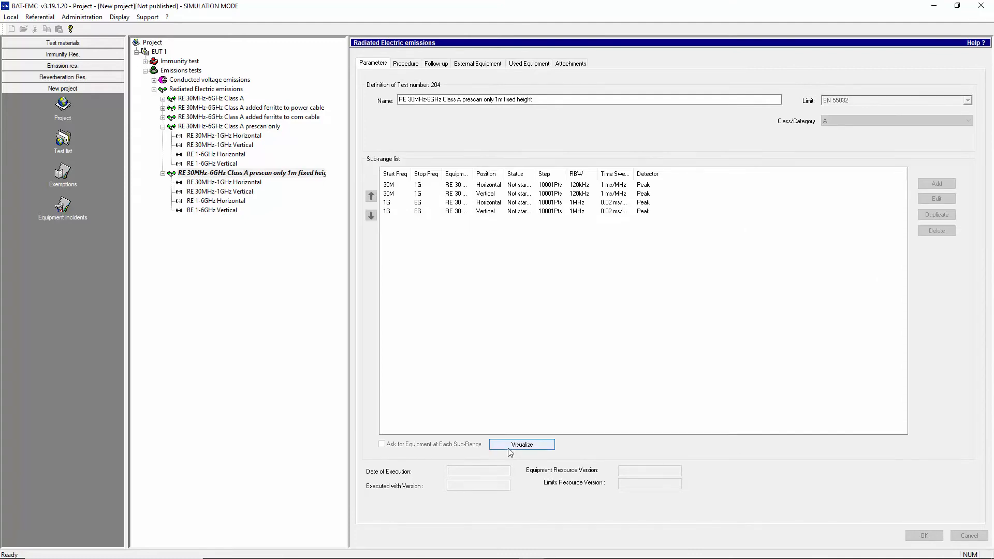
{"action": "left_click", "coordinate": [510, 446]}
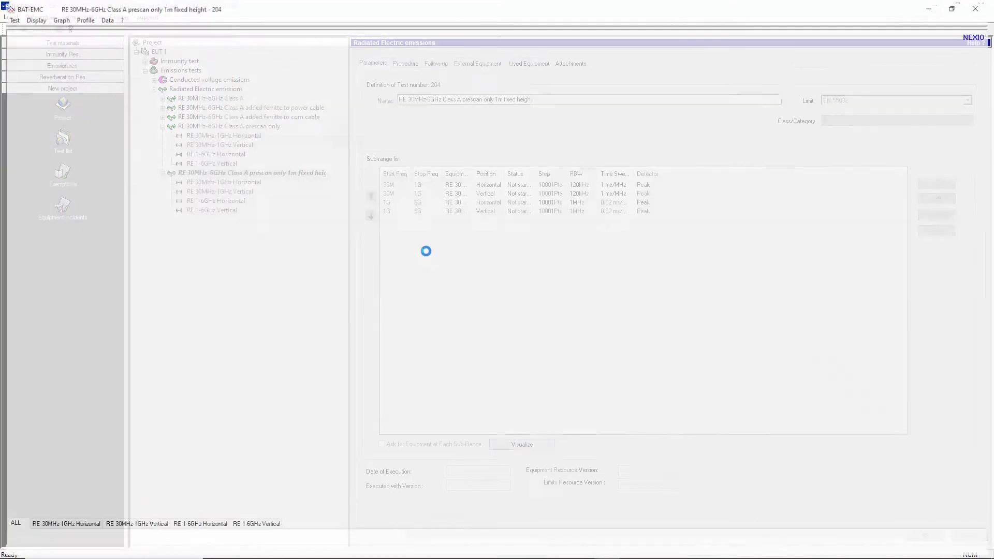
{"action": "left_click", "coordinate": [489, 309]}
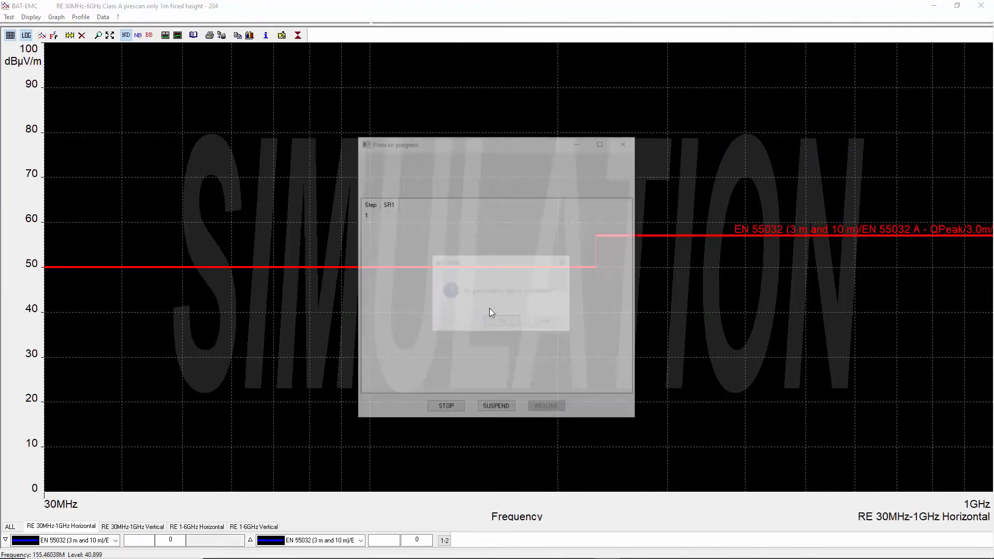
{"action": "left_click", "coordinate": [501, 320]}
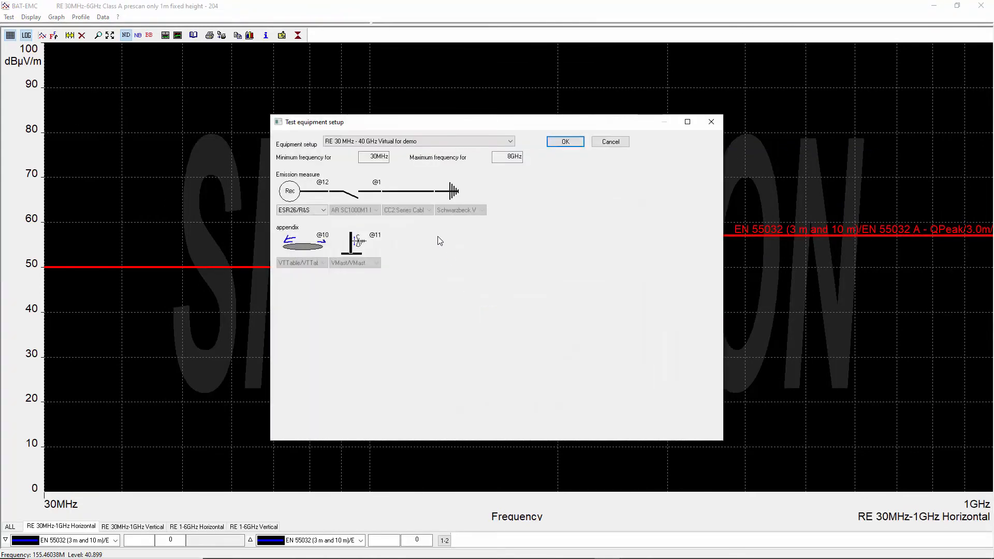
{"action": "left_click", "coordinate": [558, 146]}
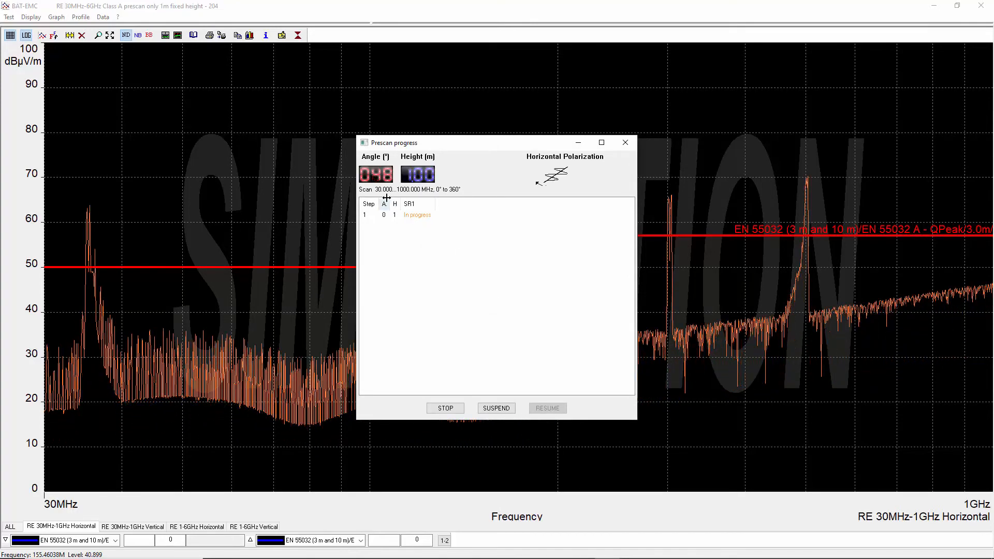
Show the result tables and review the QPeak and Average limit suspects, along with the RE 30MHz-1GHz Horizontal graph
{"action": "left_click_drag", "start_coordinate": [389, 204], "coordinate": [416, 203]}
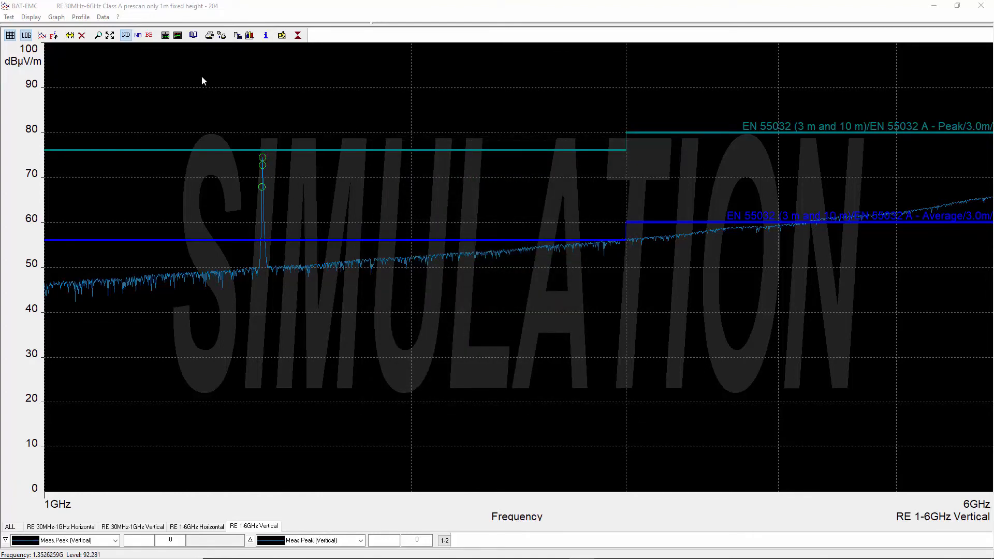
{"action": "left_click", "coordinate": [165, 37]}
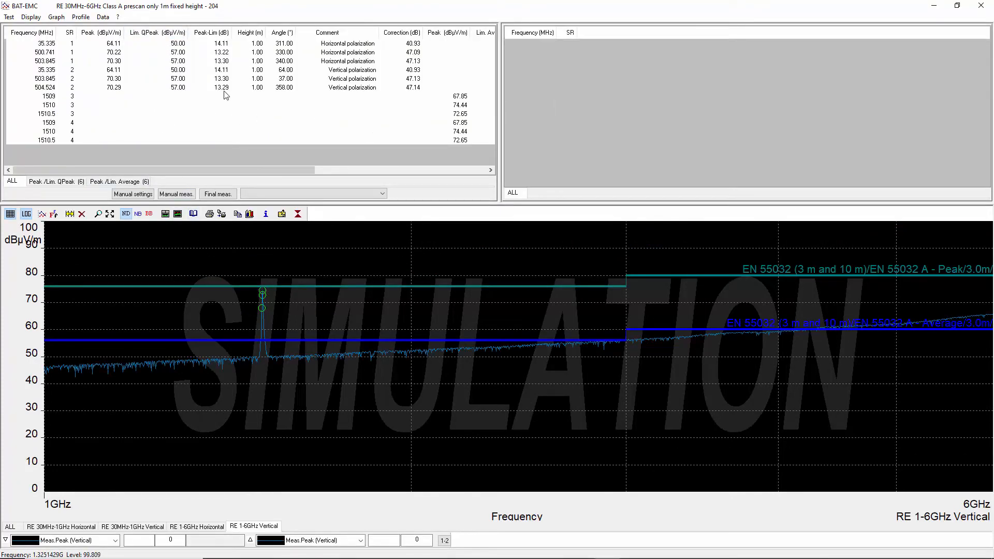
{"action": "left_click_drag", "start_coordinate": [290, 169], "coordinate": [268, 166]}
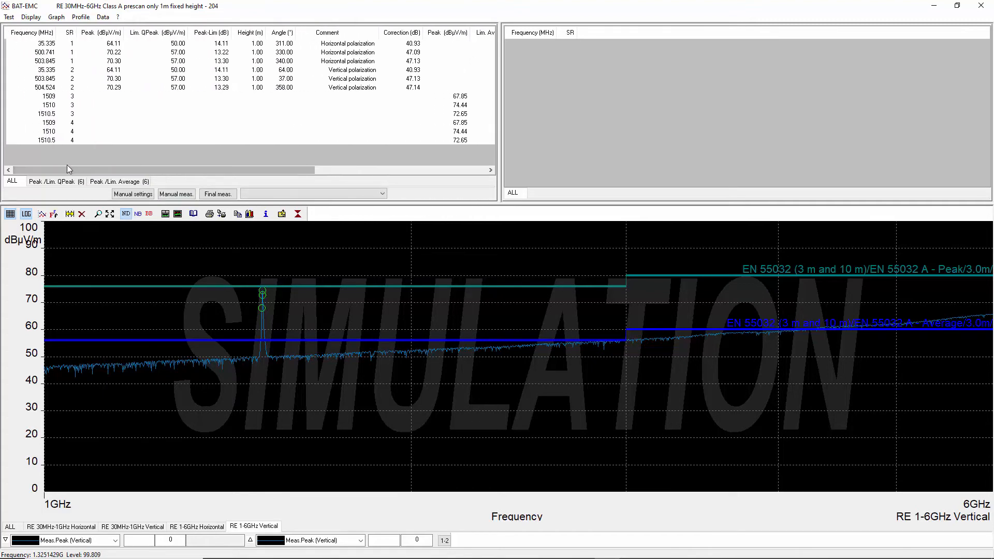
{"action": "left_click", "coordinate": [56, 180]}
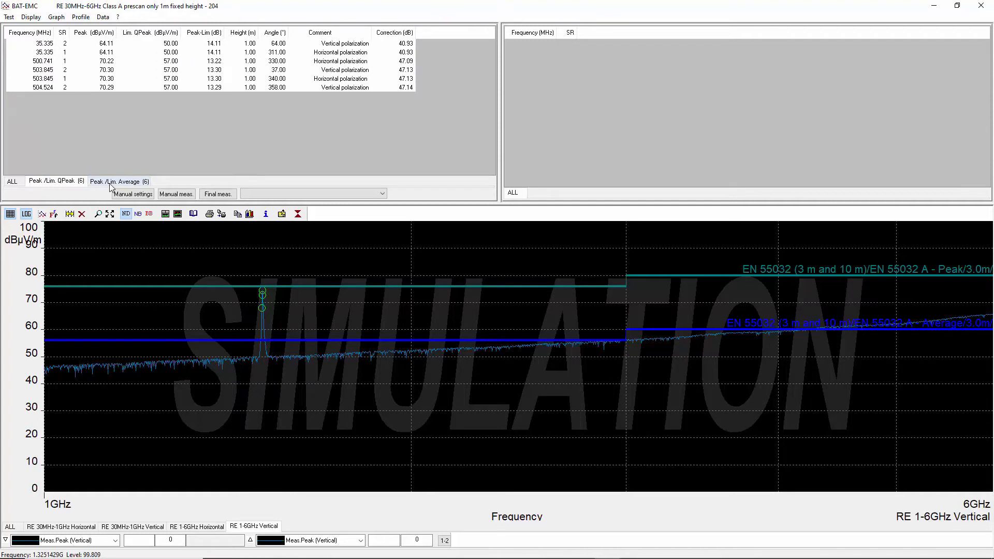
{"action": "left_click", "coordinate": [110, 183]}
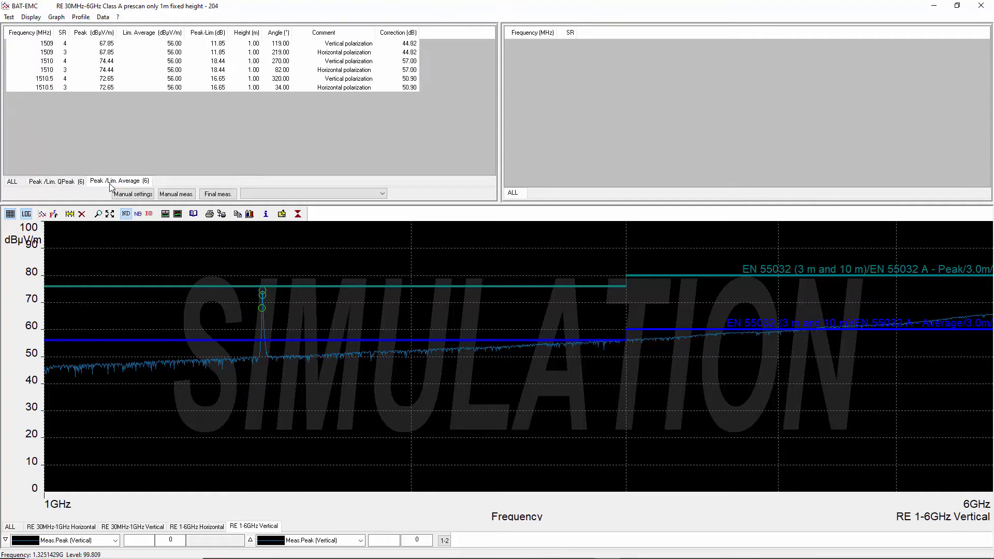
{"action": "left_click", "coordinate": [64, 182]}
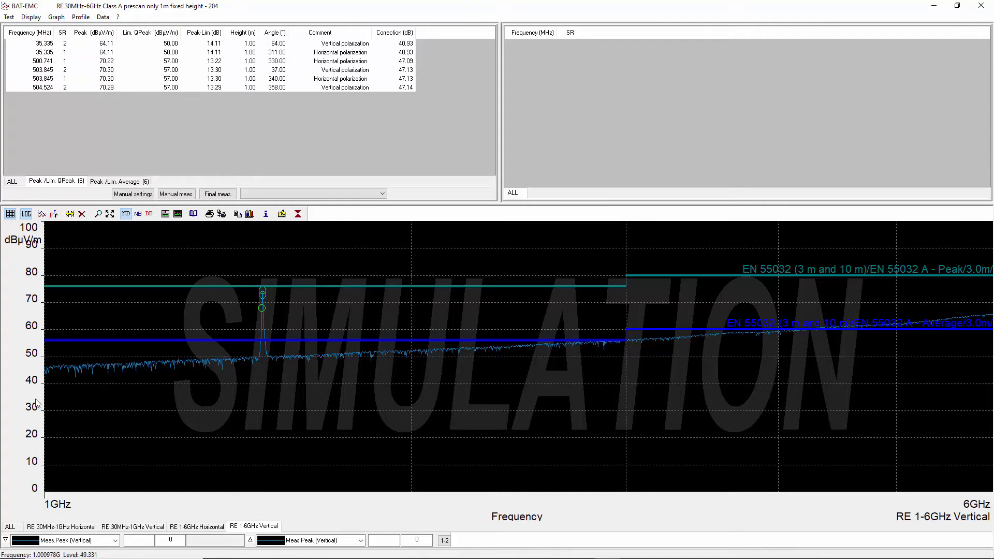
{"action": "left_click", "coordinate": [81, 527]}
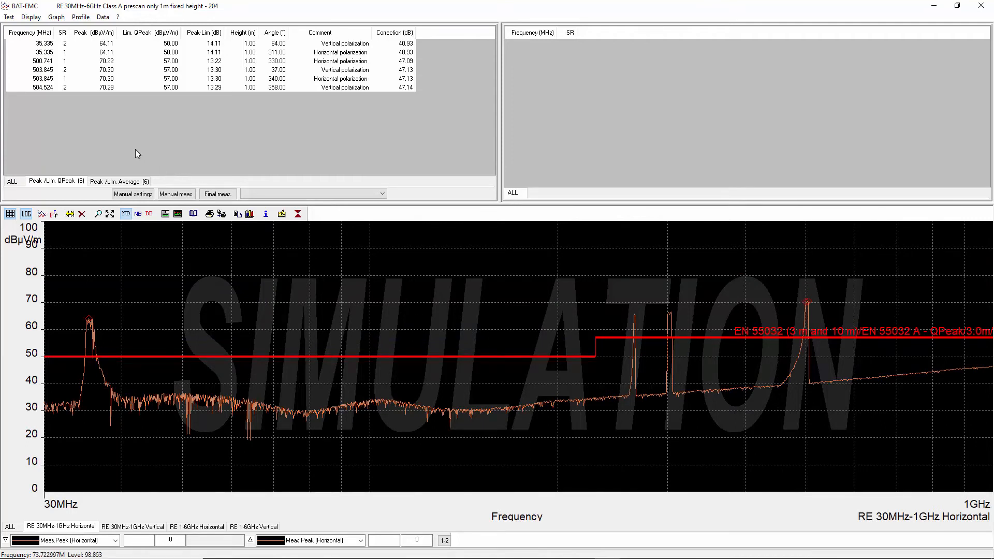
Recalculate the final for the 504.524 MHz QPeak suspect using Advanced finals with its existing angle and height search script
{"action": "left_click", "coordinate": [94, 88]}
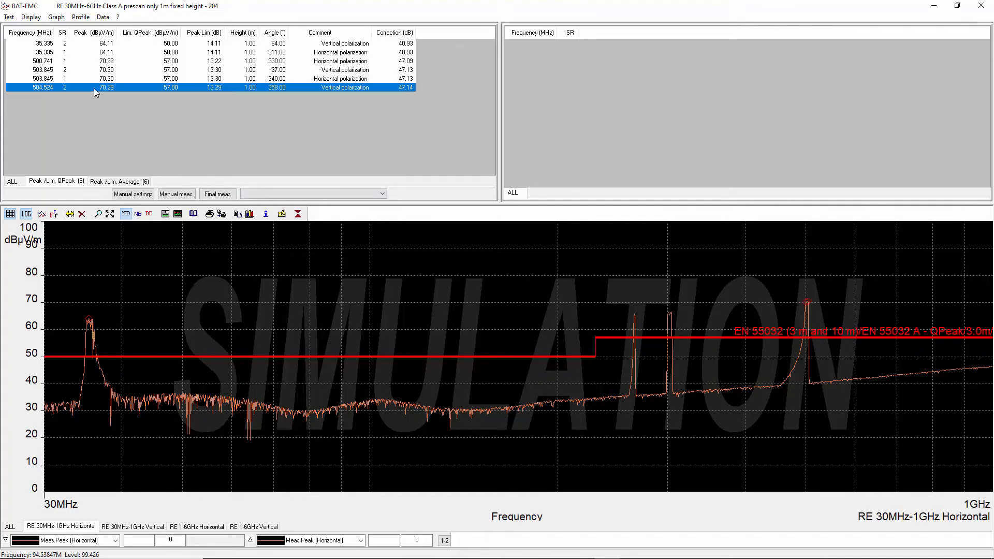
{"action": "right_click", "coordinate": [95, 88]}
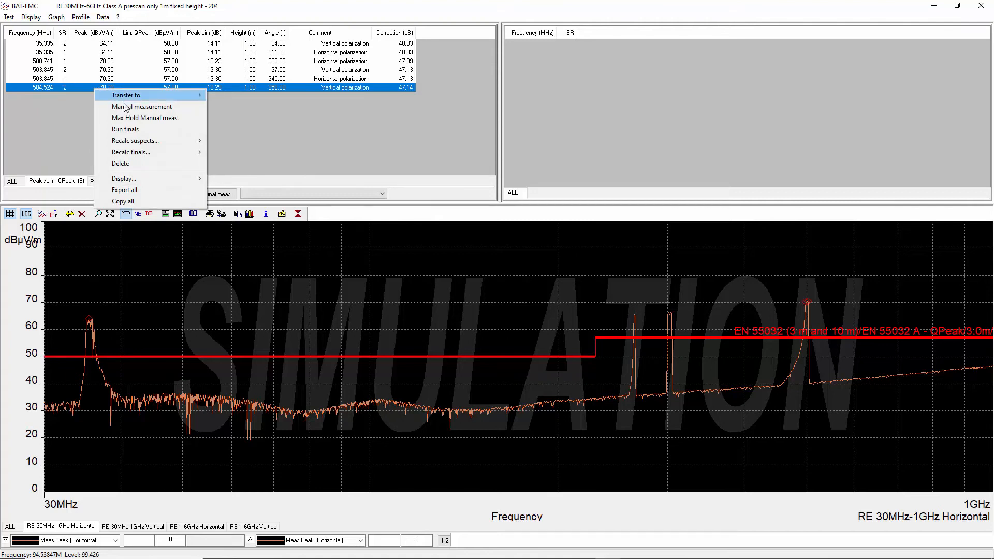
{"action": "mouse_move", "coordinate": [163, 152]}
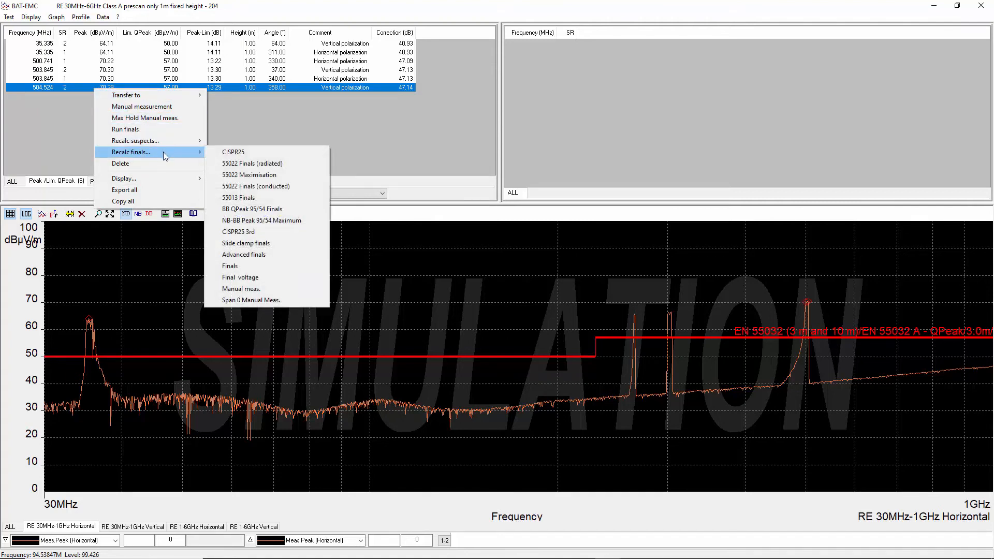
{"action": "left_click", "coordinate": [266, 254]}
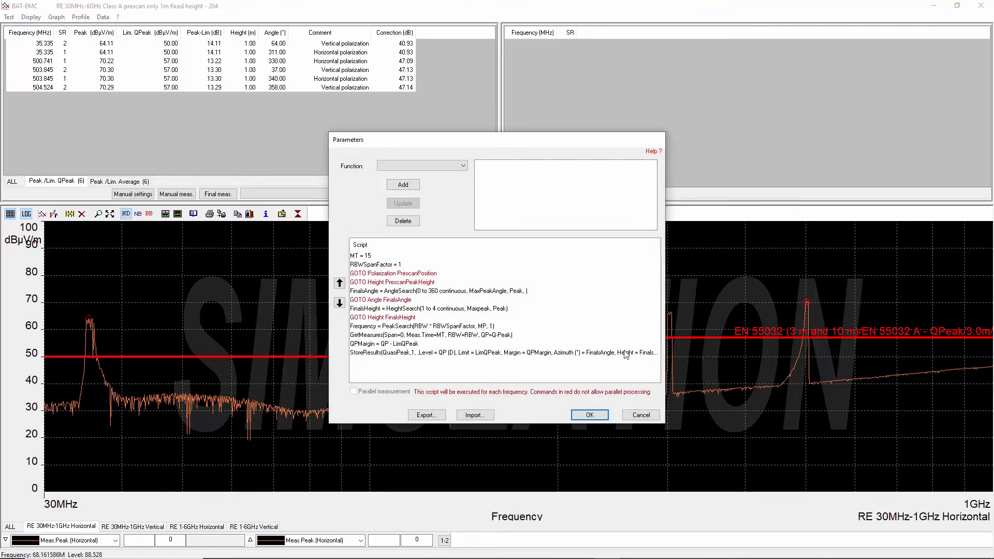
{"action": "left_click", "coordinate": [595, 419]}
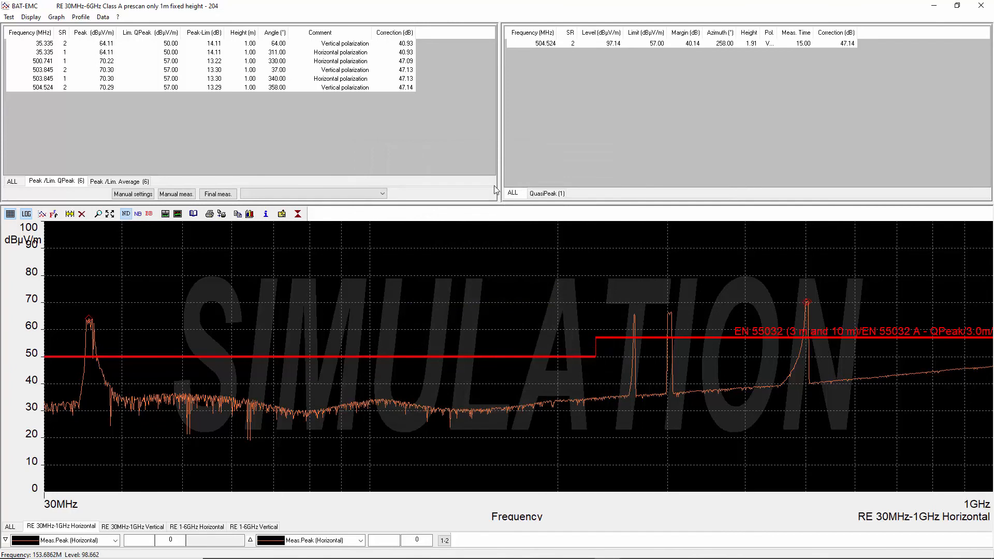
{"action": "left_click", "coordinate": [540, 44]}
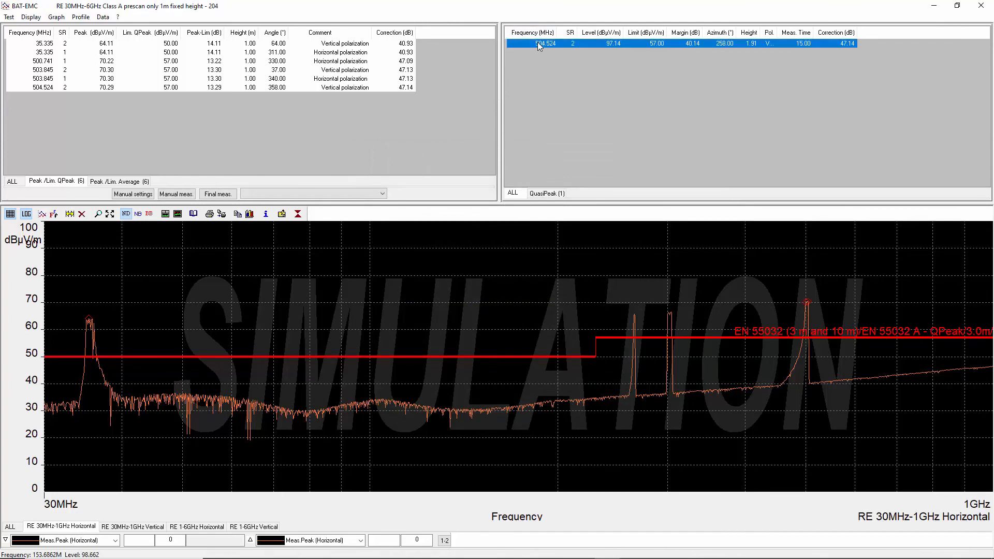
Place a cursor on the 265.807 MHz peak in the RE 30MHz-1GHz Horizontal graph and transfer it to the table of suspects
{"action": "left_click", "coordinate": [635, 317]}
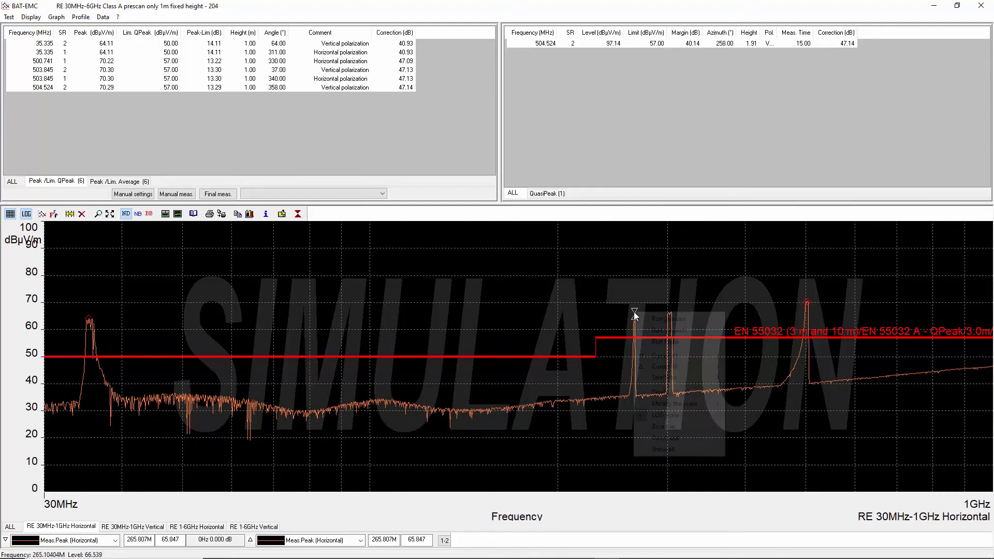
{"action": "right_click", "coordinate": [633, 312]}
{"action": "mouse_move", "coordinate": [671, 406]}
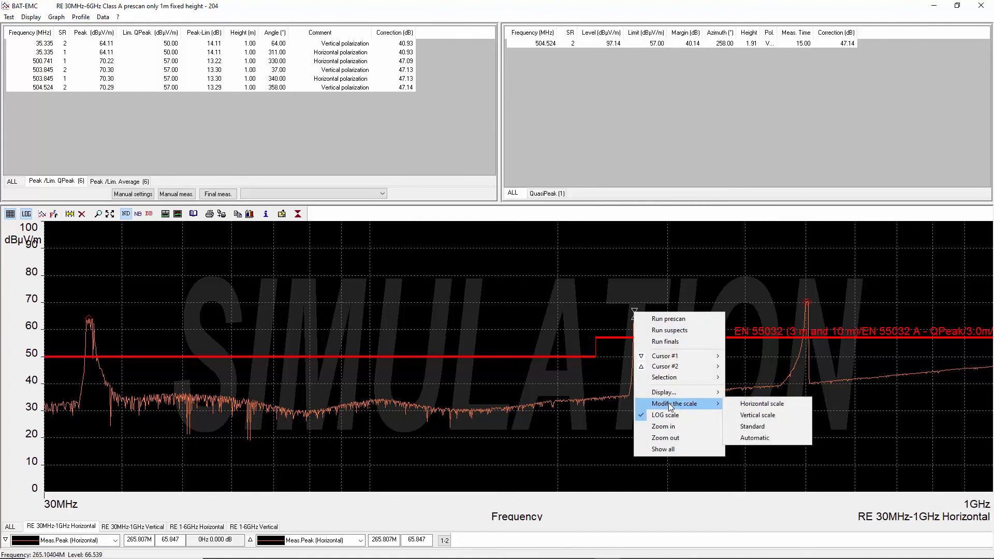
{"action": "mouse_move", "coordinate": [667, 356]}
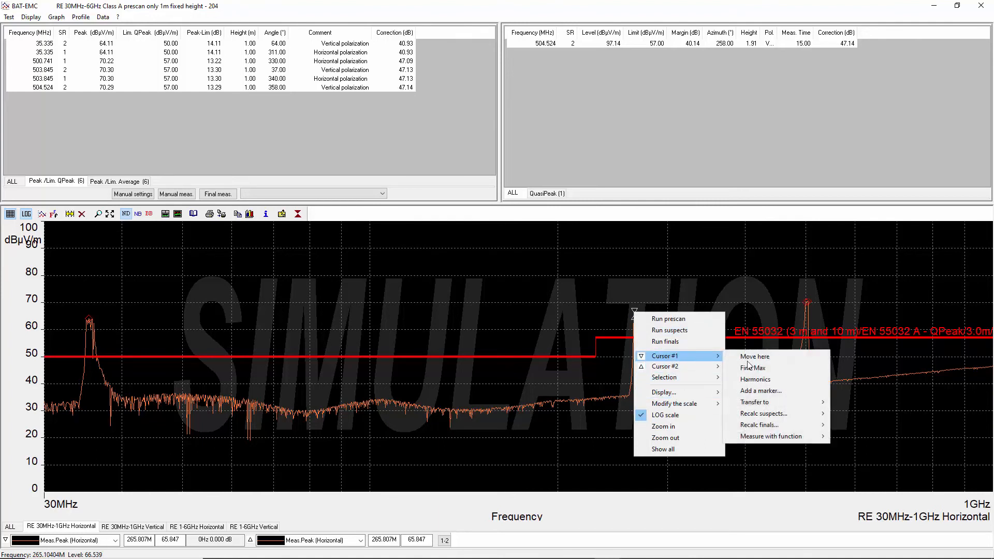
{"action": "mouse_move", "coordinate": [778, 405]}
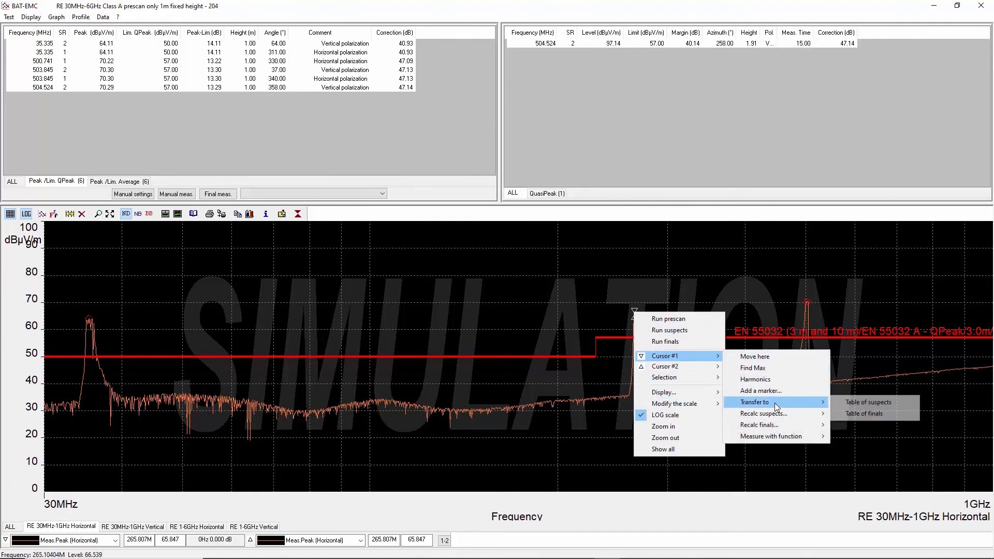
{"action": "left_click", "coordinate": [861, 407]}
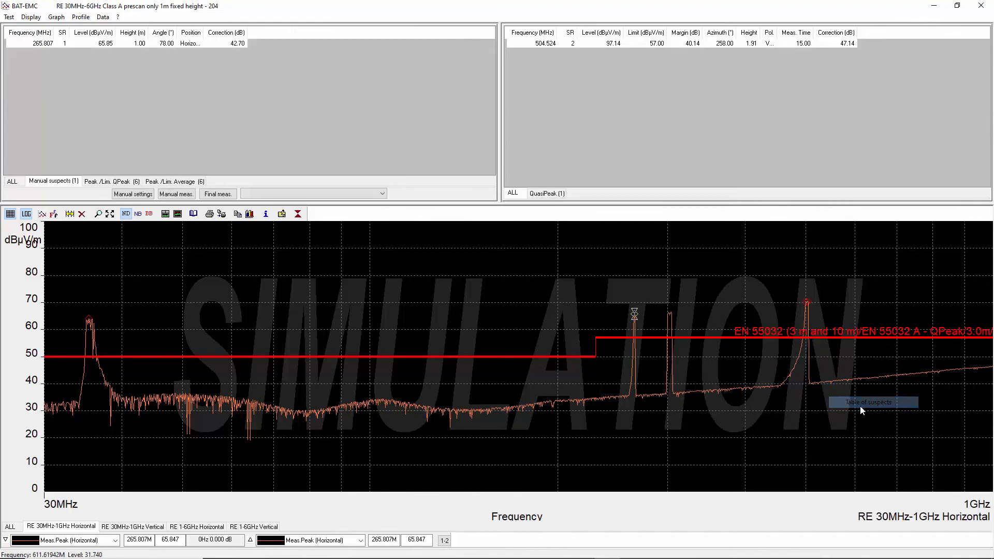
Examine the finals recalculation options and the Max Hold manual measurement window for the manual suspect, closing both without measuring
{"action": "right_click", "coordinate": [116, 46]}
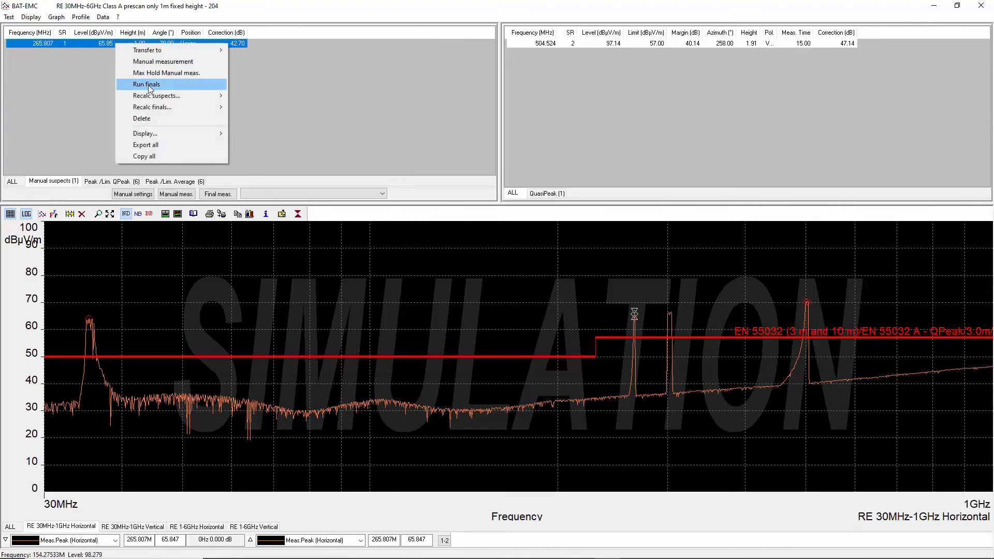
{"action": "mouse_move", "coordinate": [157, 108]}
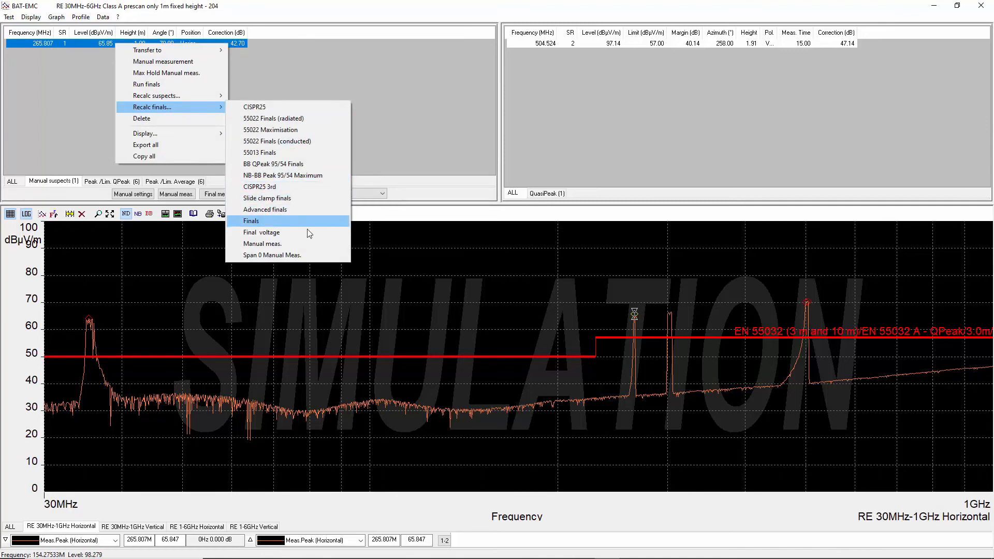
{"action": "left_click", "coordinate": [450, 285]}
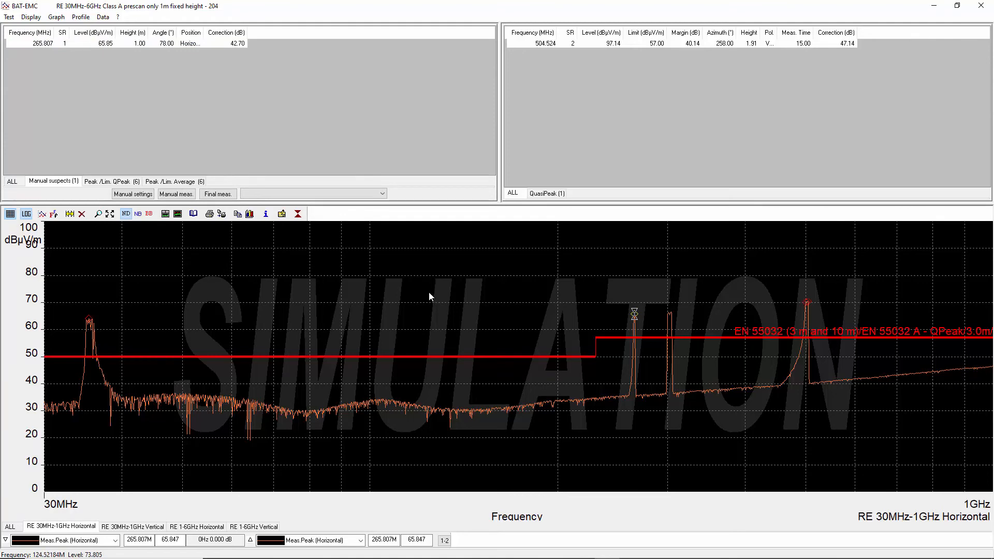
{"action": "left_click", "coordinate": [177, 194]}
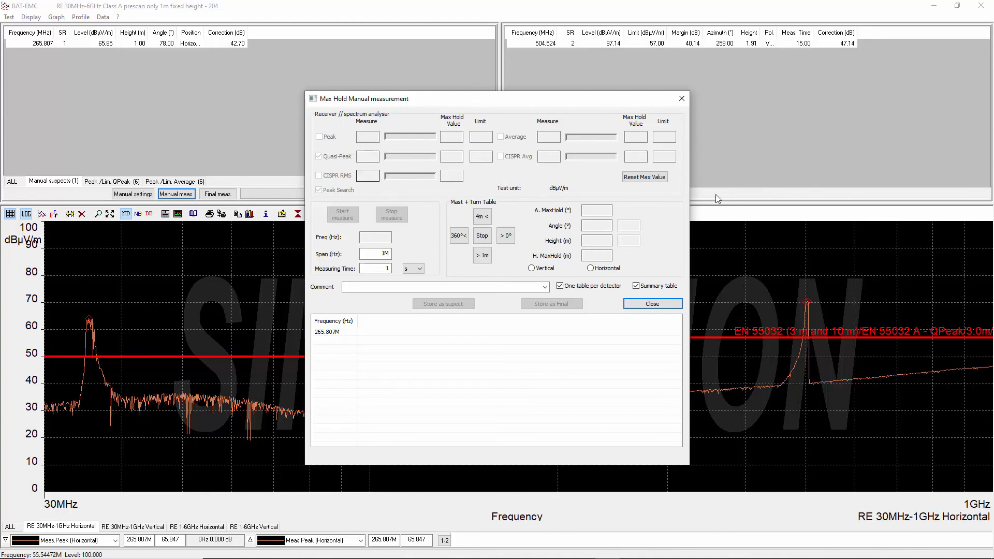
{"action": "left_click", "coordinate": [682, 98]}
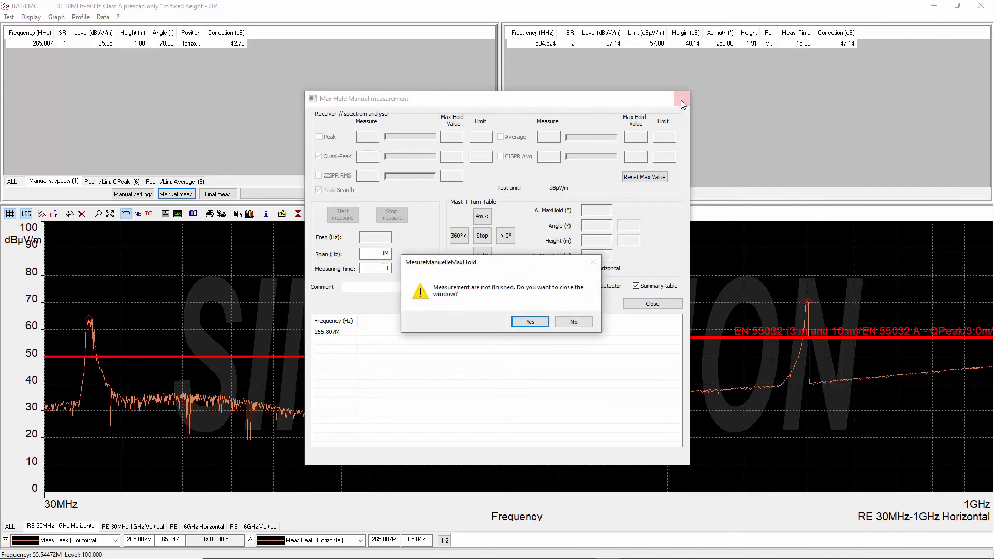
{"action": "left_click", "coordinate": [530, 322]}
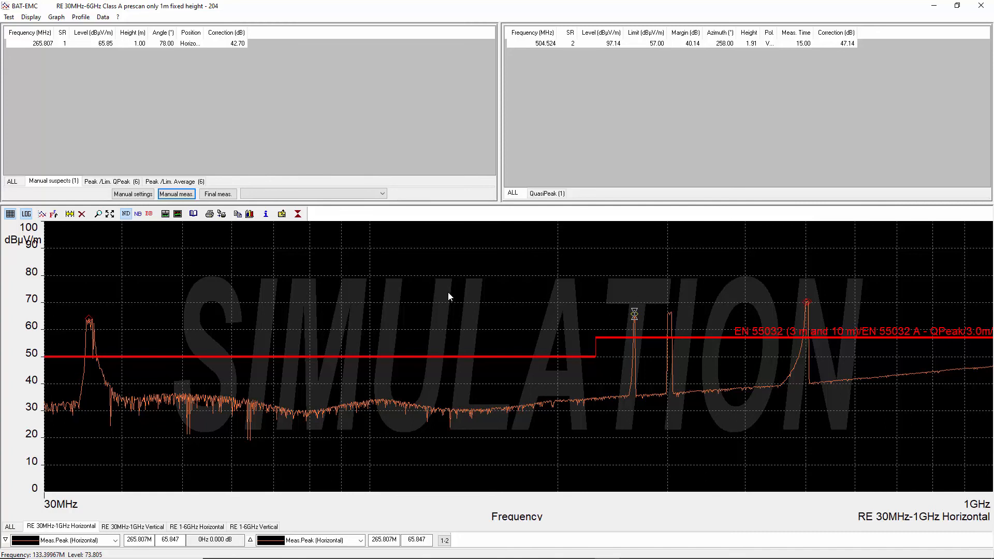
Exit the test execution and display the procedure settings of the RE 30MHz-6GHz Class A prescan only 1m fixed height test
{"action": "left_click", "coordinate": [981, 7]}
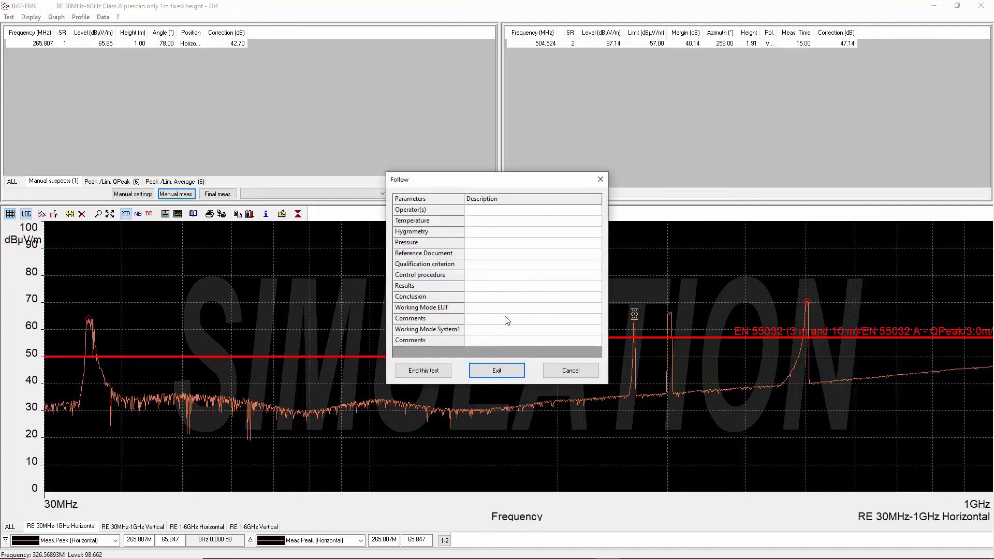
{"action": "left_click", "coordinate": [486, 376]}
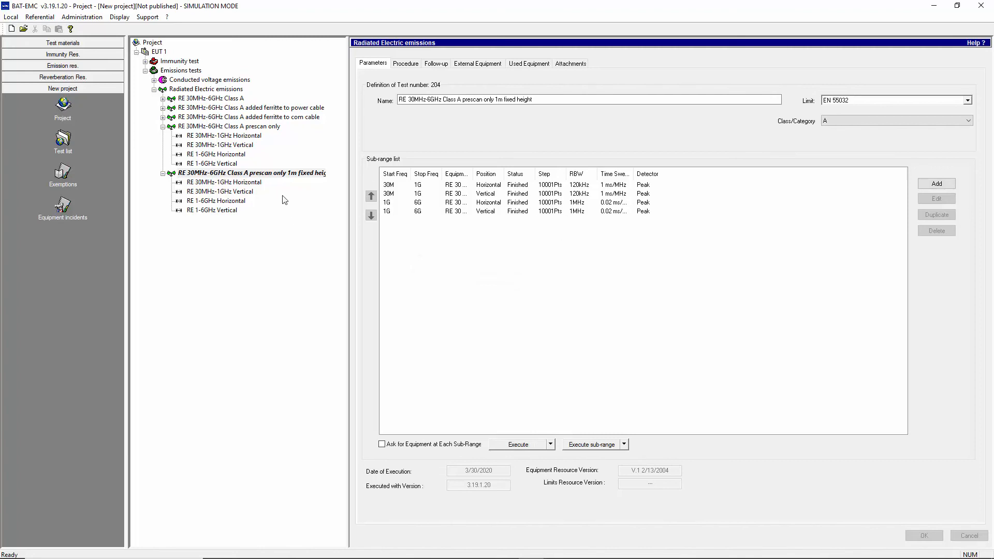
{"action": "left_click", "coordinate": [248, 184]}
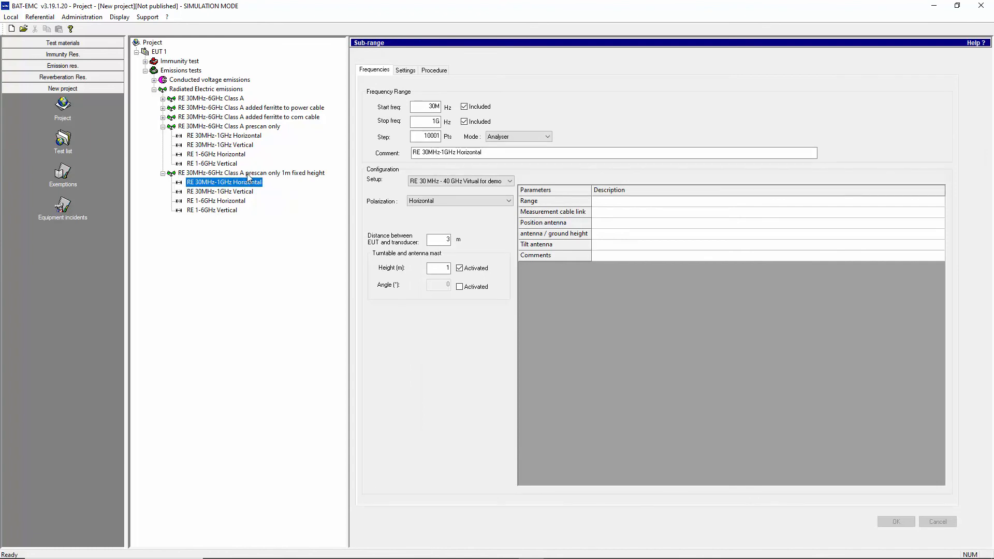
{"action": "left_click", "coordinate": [248, 177]}
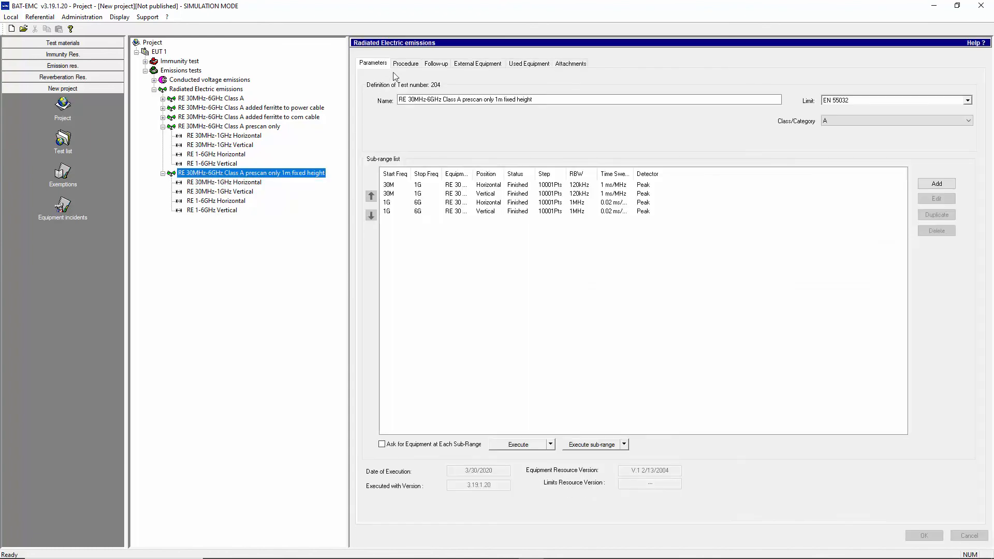
{"action": "left_click", "coordinate": [404, 65]}
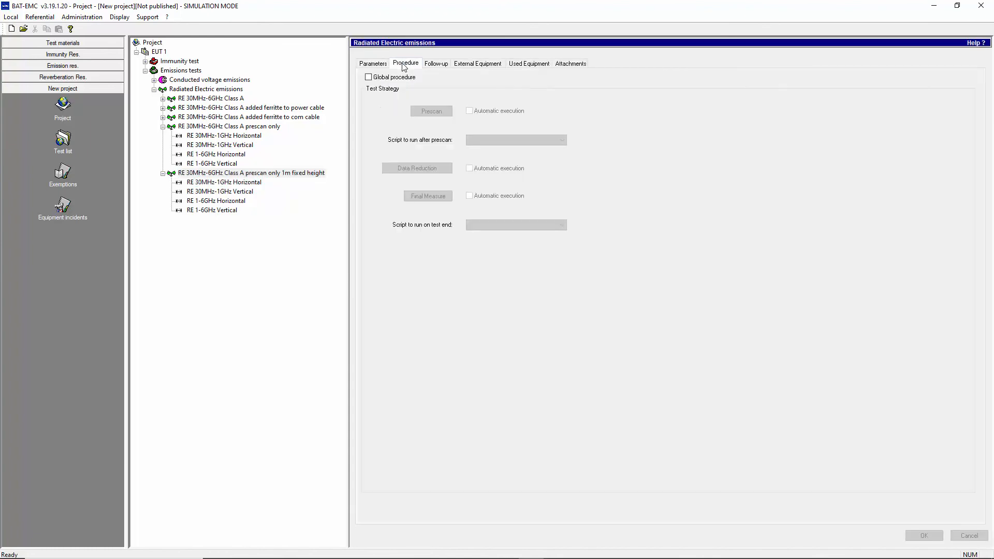
{"action": "left_click", "coordinate": [369, 77]}
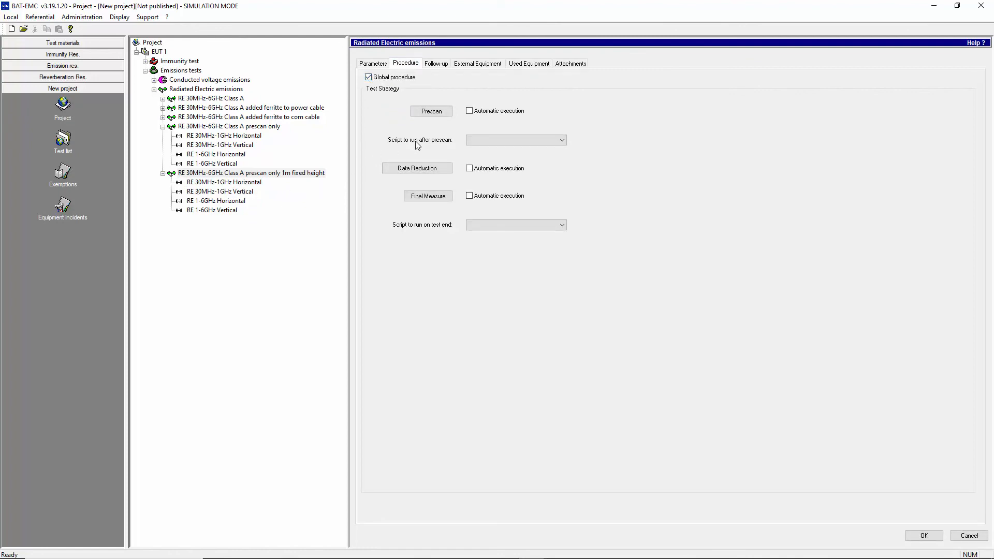
{"action": "left_click", "coordinate": [248, 184]}
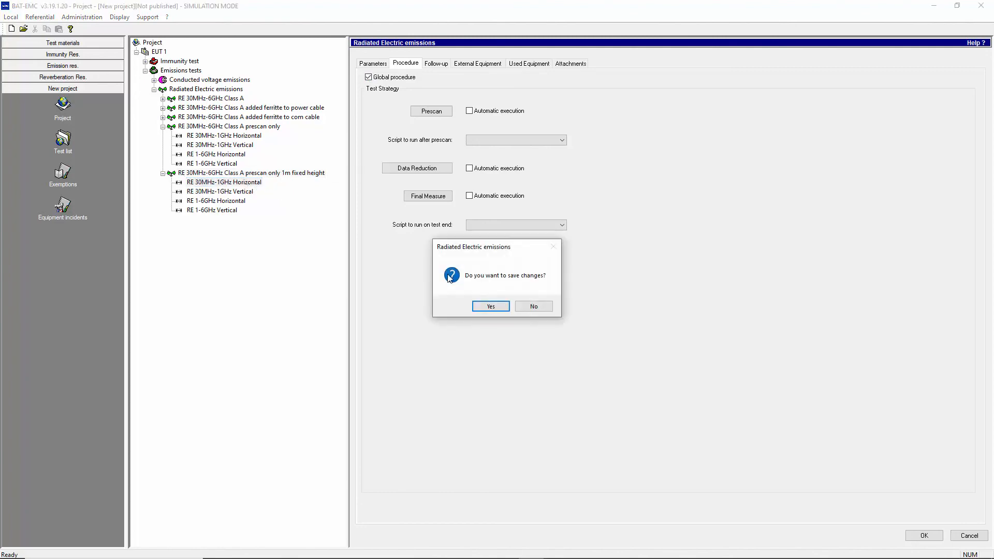
{"action": "left_click", "coordinate": [533, 306]}
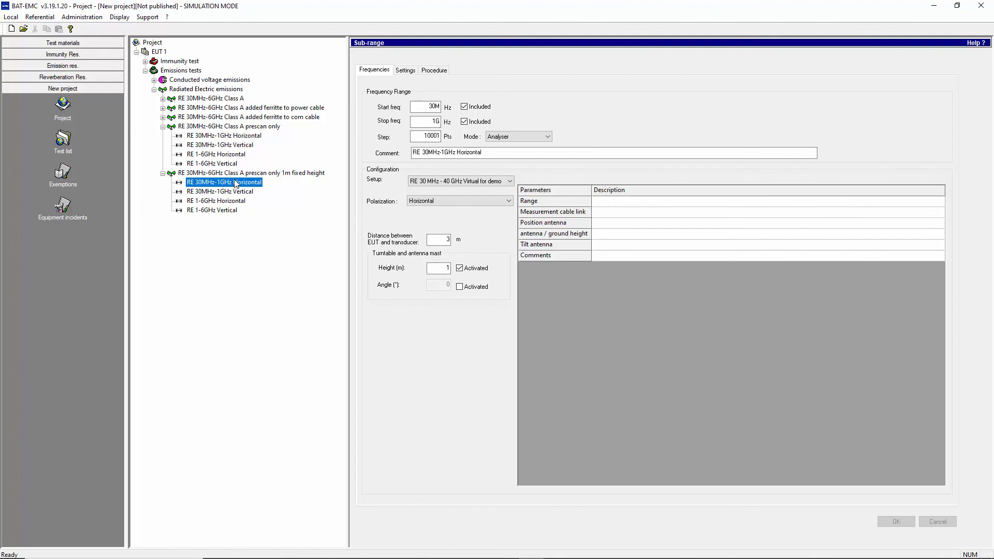
Enable the global procedure for the 1m fixed height test and check its prescan, data reduction and final measure settings without changing them
{"action": "left_click", "coordinate": [234, 174]}
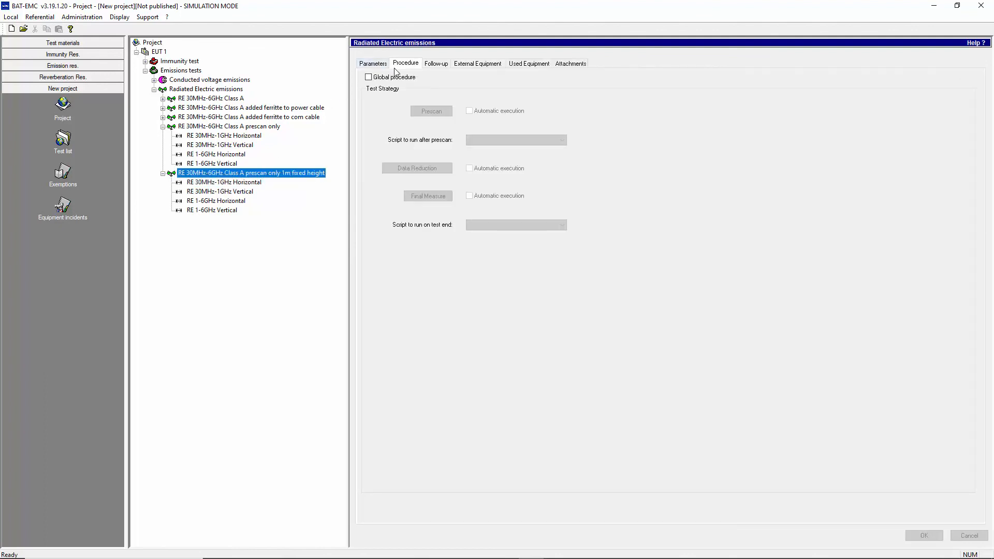
{"action": "left_click", "coordinate": [369, 77]}
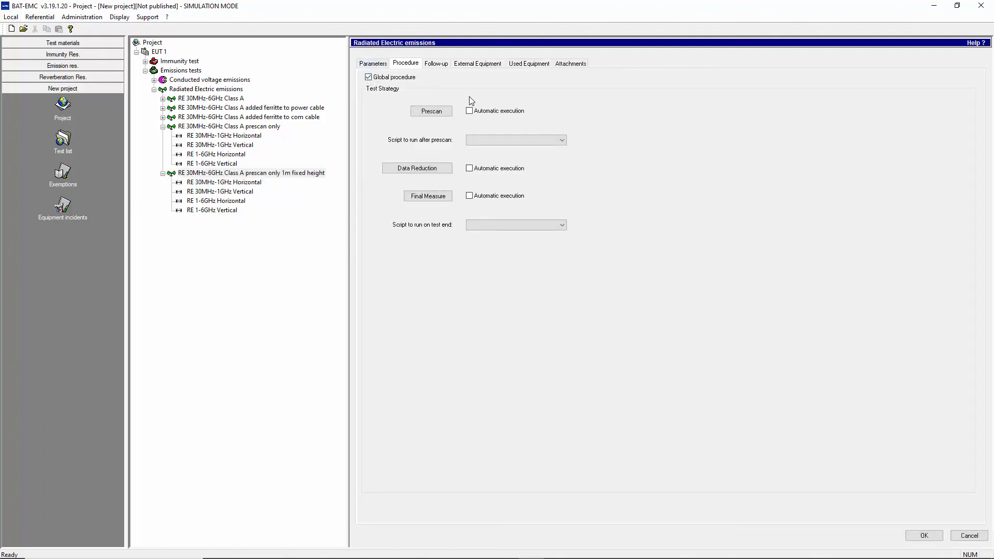
{"action": "left_click", "coordinate": [434, 111]}
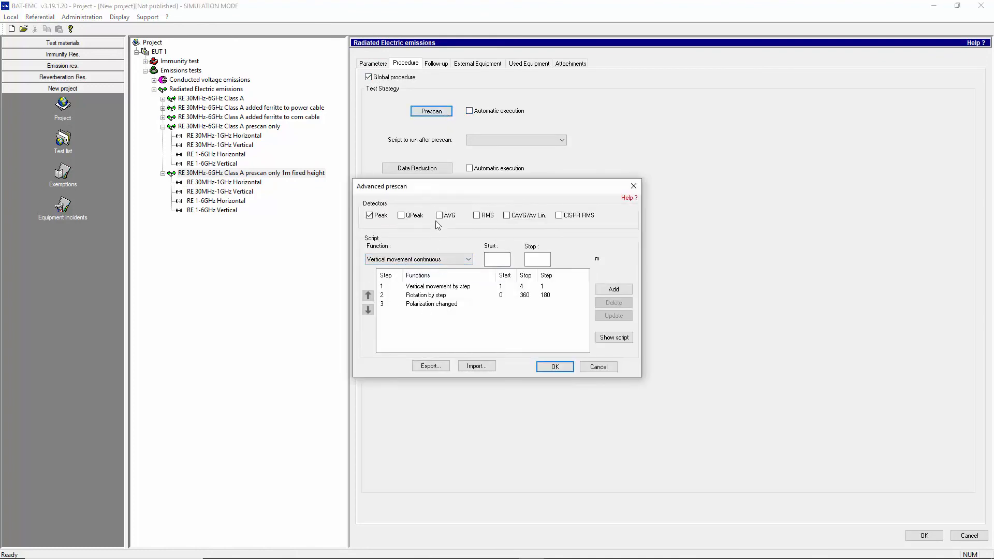
{"action": "left_click", "coordinate": [598, 368]}
{"action": "left_click", "coordinate": [434, 174]}
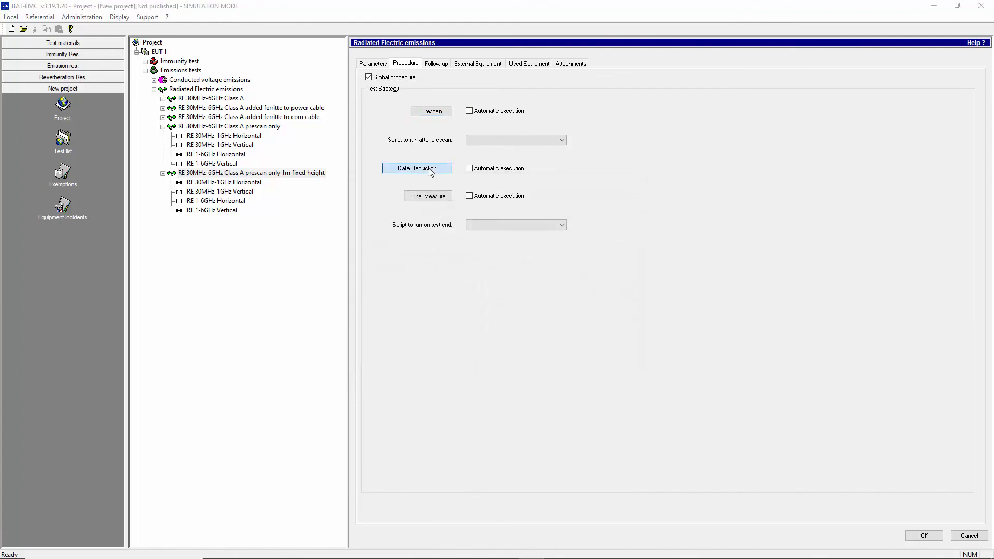
{"action": "left_click", "coordinate": [614, 421]}
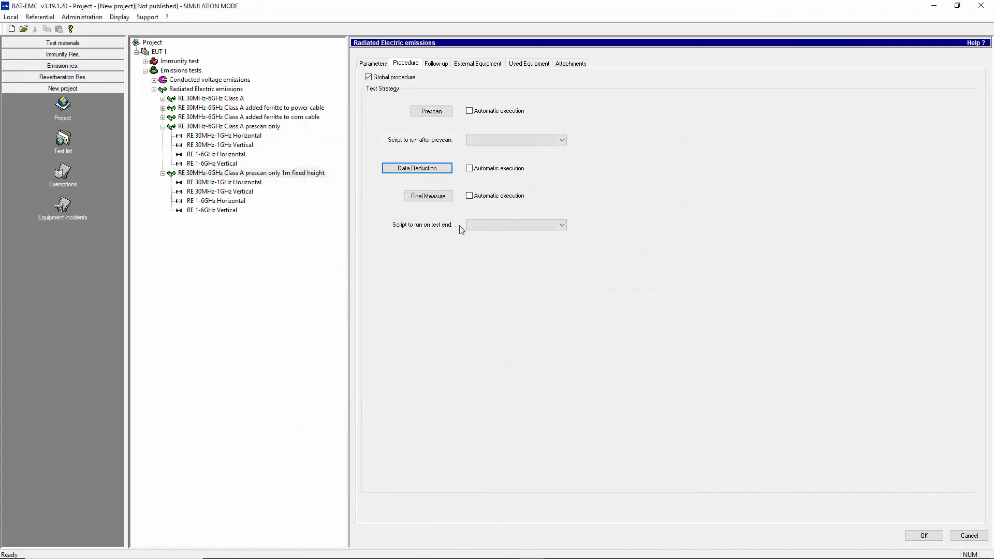
{"action": "left_click", "coordinate": [442, 202]}
{"action": "left_click", "coordinate": [640, 415]}
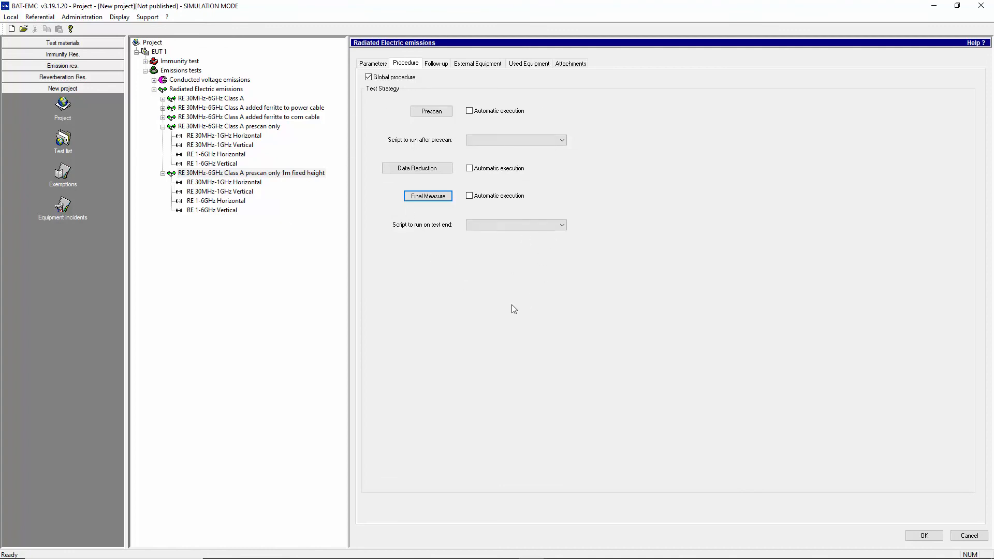
{"action": "left_click", "coordinate": [254, 175]}
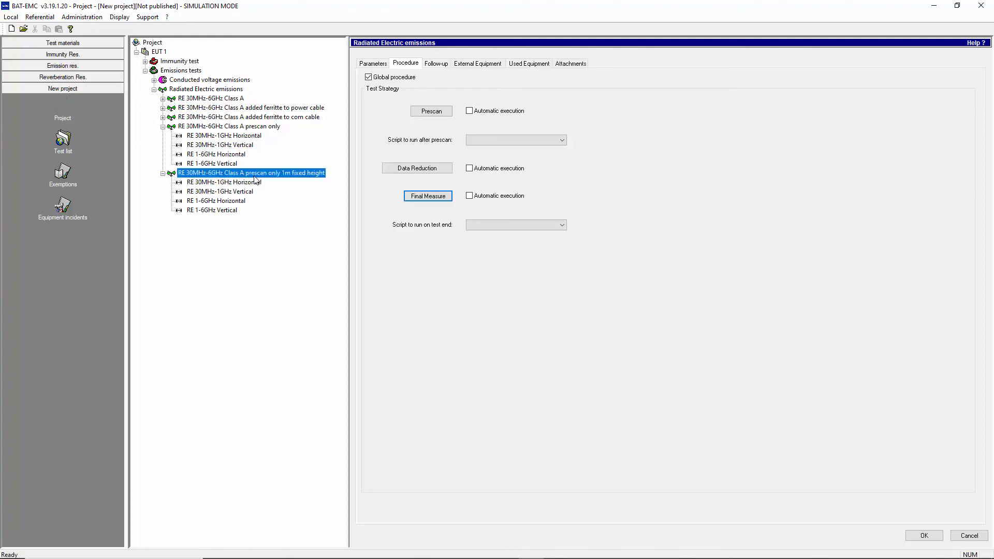